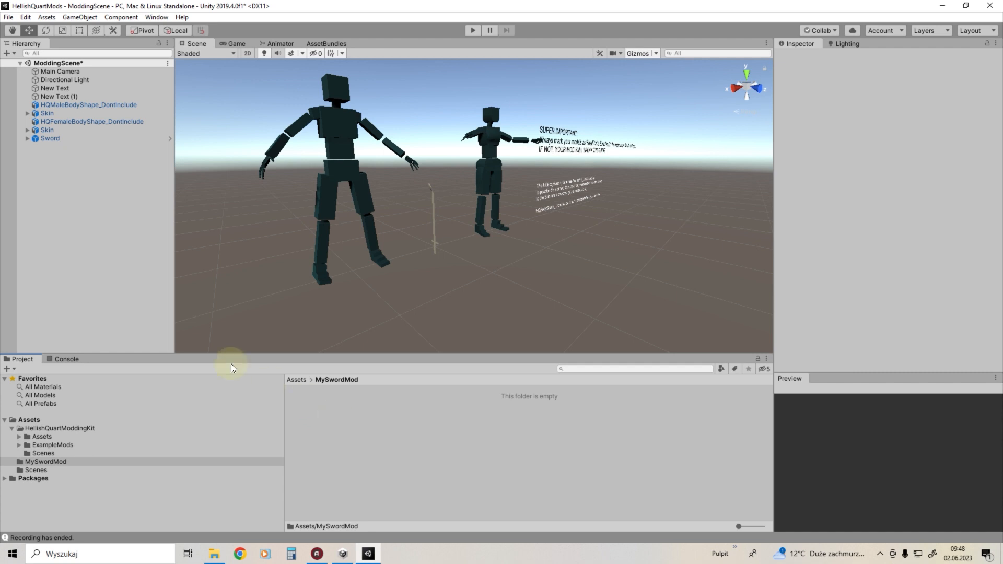
Delete the existing Sword prefab instance from the modding scene.
{"action": "left_click", "coordinate": [51, 141]}
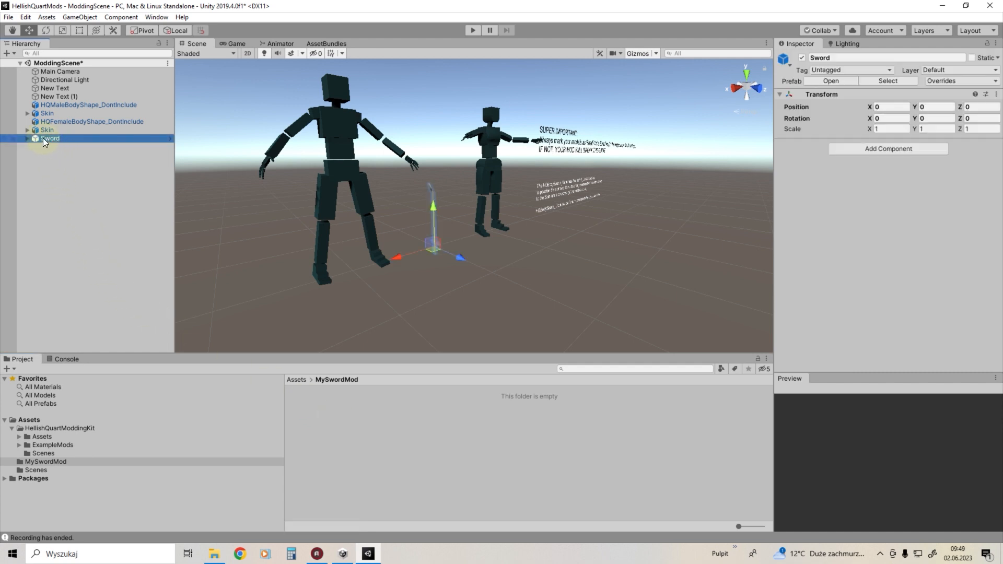
{"action": "left_click", "coordinate": [28, 138]}
{"action": "left_click", "coordinate": [28, 138]}
{"action": "left_click", "coordinate": [63, 195]}
{"action": "left_click", "coordinate": [53, 140]}
{"action": "right_click", "coordinate": [53, 140]}
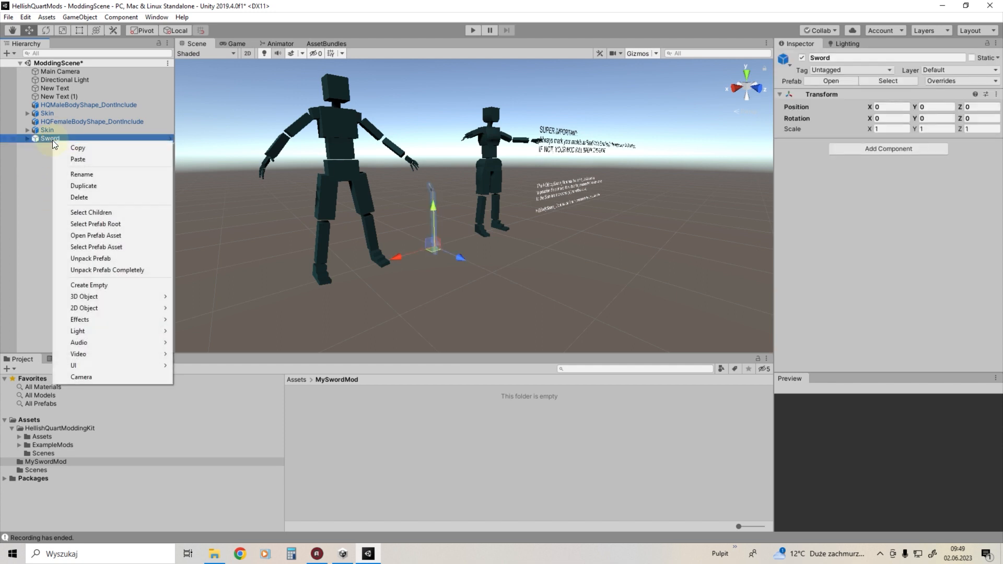
{"action": "left_click", "coordinate": [85, 195]}
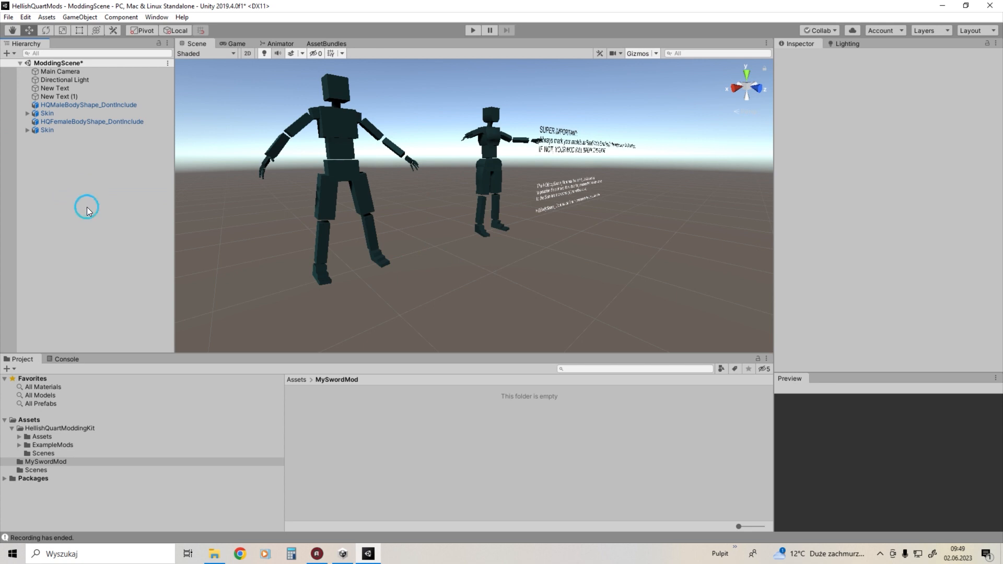
Create an empty game object with its transform reset to the origin, and name it Sword.
{"action": "left_click", "coordinate": [81, 17]}
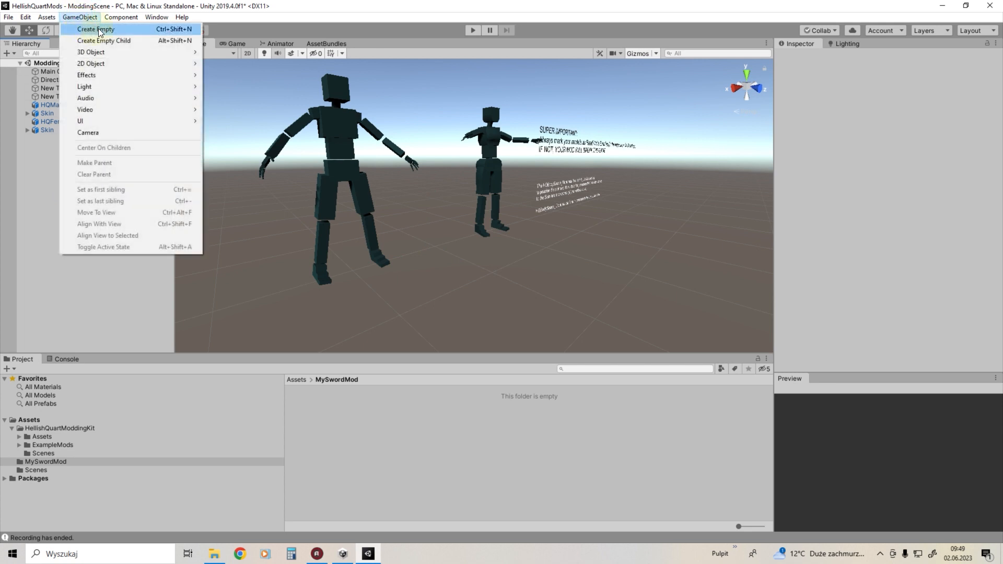
{"action": "left_click", "coordinate": [98, 29]}
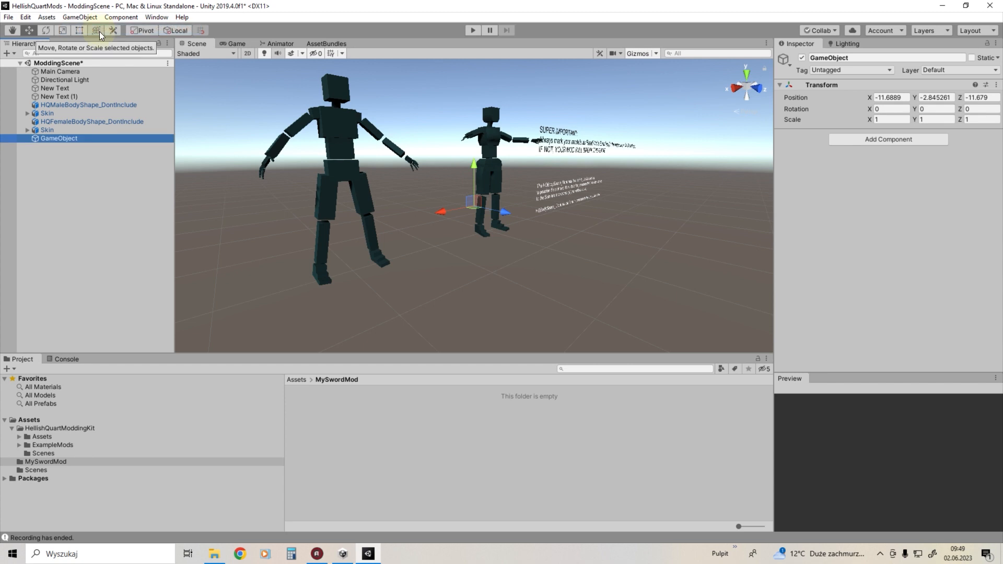
{"action": "right_click", "coordinate": [815, 84]}
{"action": "left_click", "coordinate": [830, 91]}
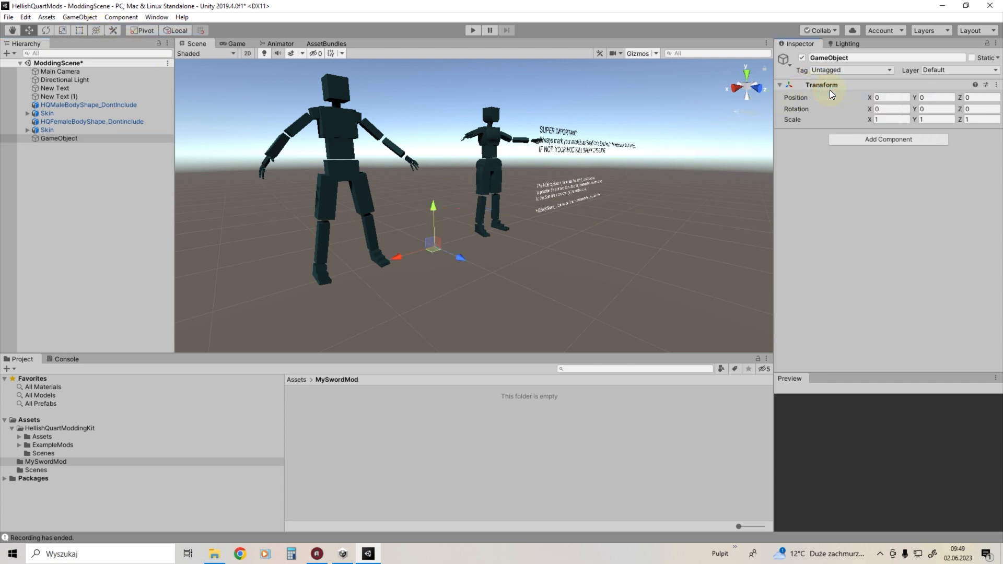
{"action": "left_click", "coordinate": [853, 57]}
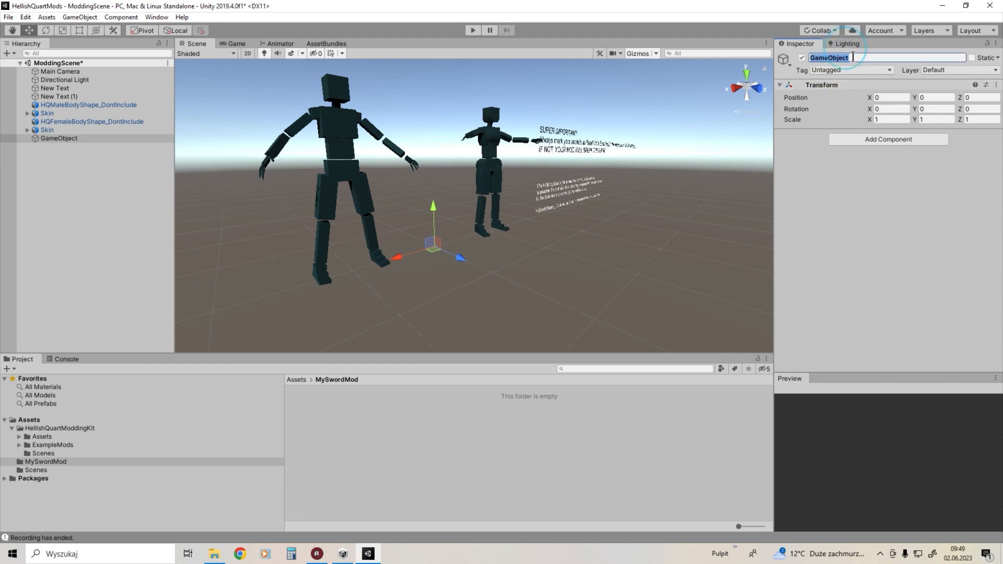
{"action": "type", "text": "Sword"}
{"action": "key", "text": "Return"}
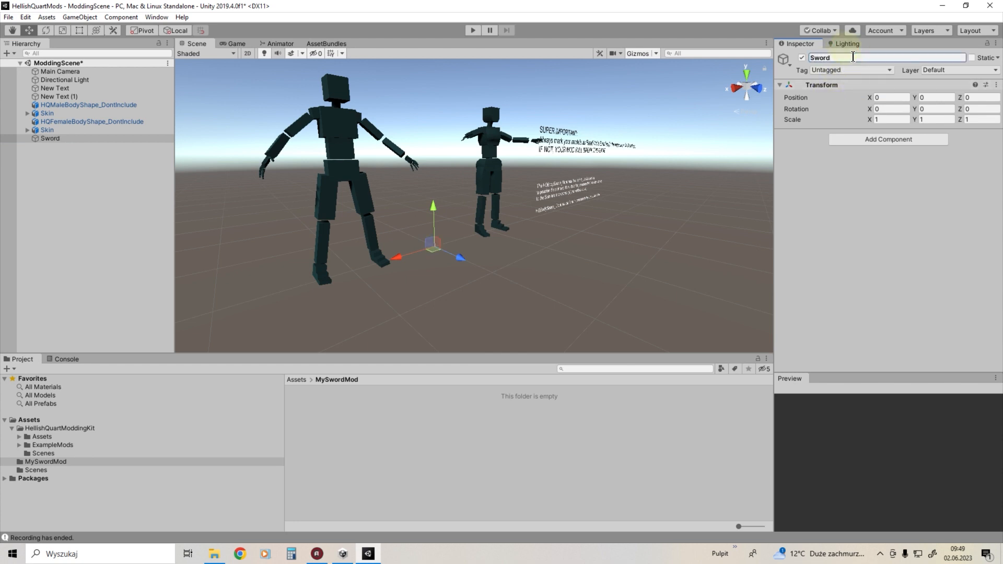
Add a 3D cylinder to the scene and reset its transform to the origin.
{"action": "left_click", "coordinate": [79, 17]}
{"action": "mouse_move", "coordinate": [104, 52]}
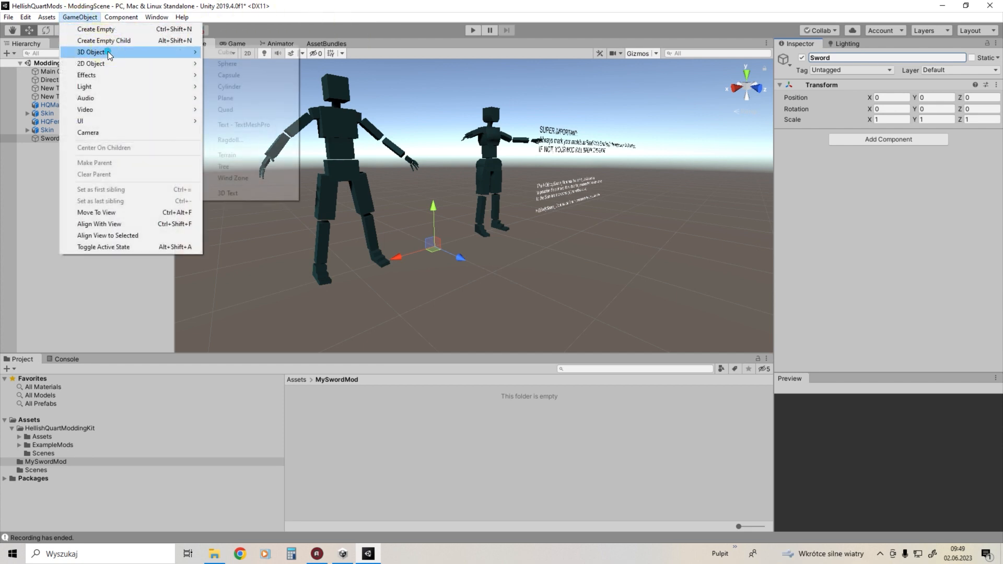
{"action": "left_click", "coordinate": [242, 86]}
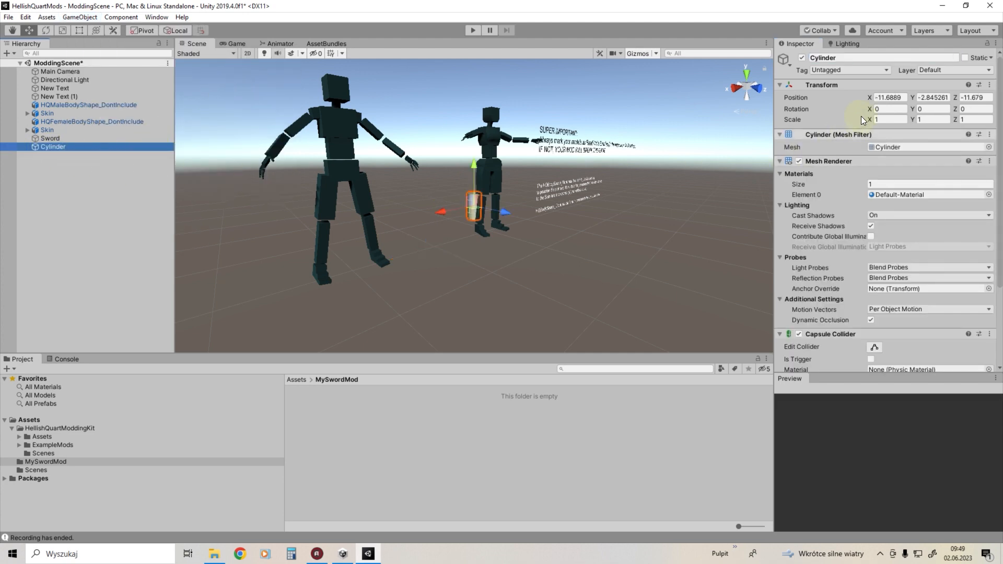
{"action": "right_click", "coordinate": [824, 84]}
{"action": "left_click", "coordinate": [842, 91]}
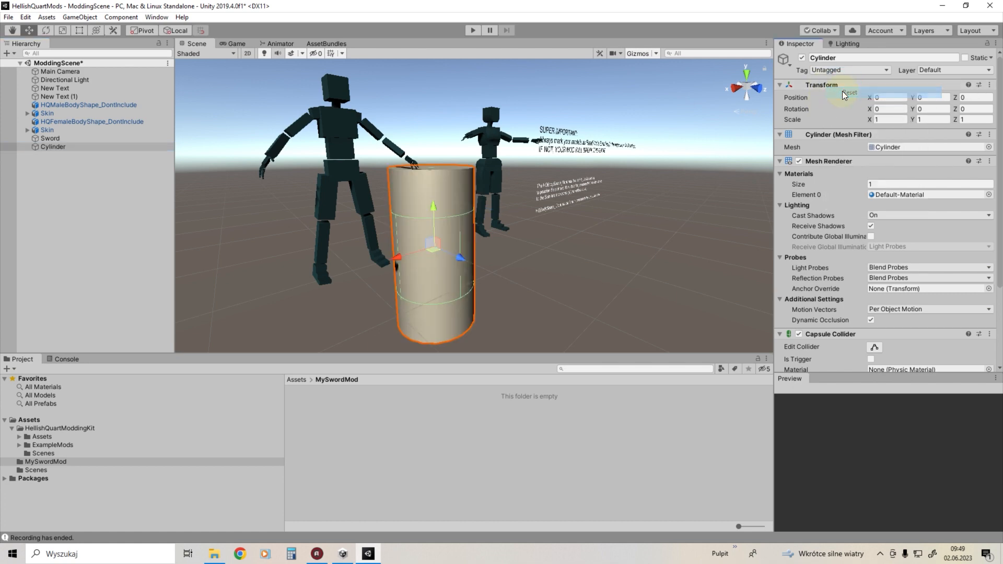
Remove the cylinder's Capsule Collider component and make the cylinder a child of the Sword object.
{"action": "scroll", "coordinate": [848, 197], "scroll_direction": "down", "scroll_amount": 4}
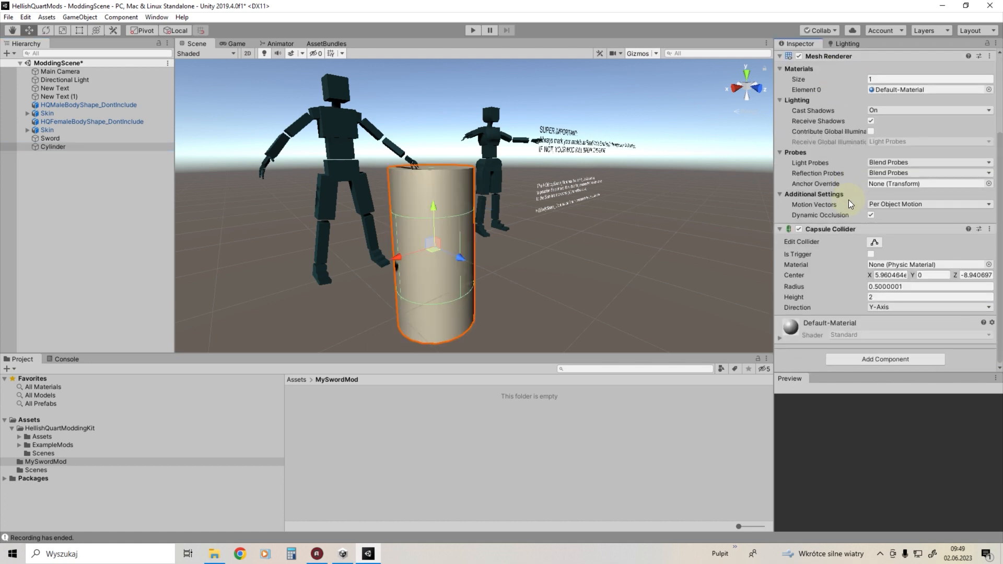
{"action": "right_click", "coordinate": [827, 228]}
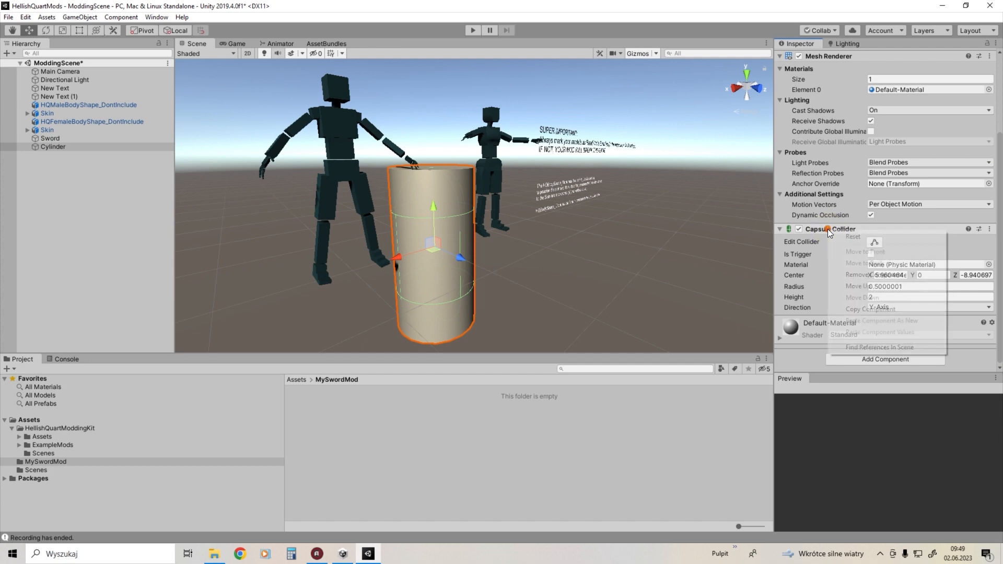
{"action": "left_click", "coordinate": [857, 275]}
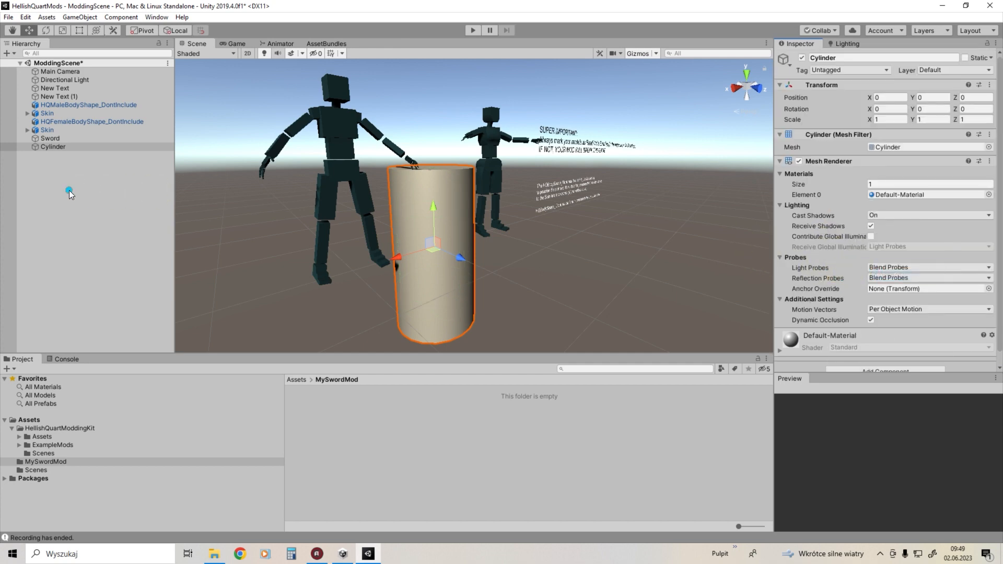
{"action": "left_click_drag", "start_coordinate": [44, 147], "coordinate": [53, 138]}
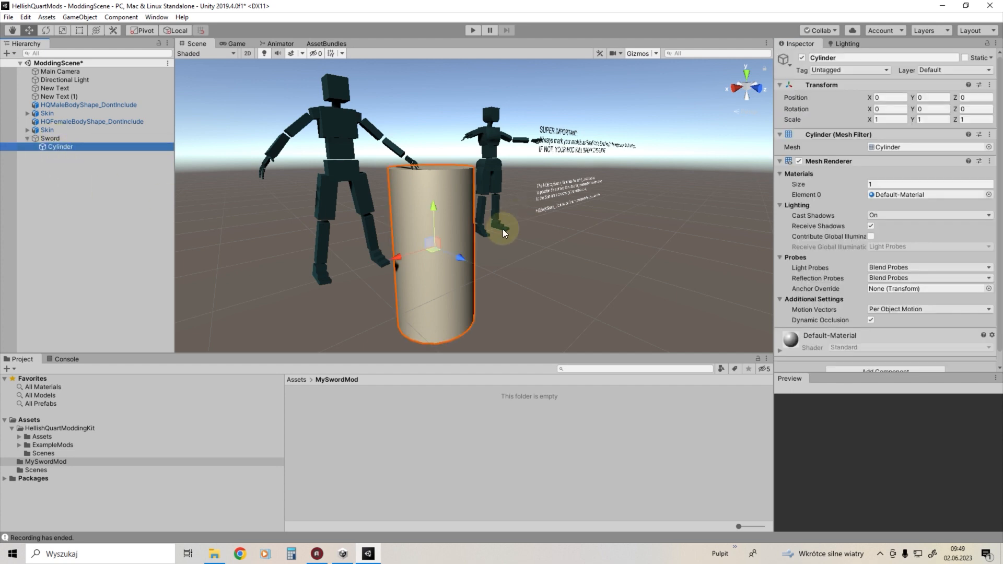
Scale the cylinder into a handle, about 0.059 in X and Z and 0.141 in Y, and lower it to Y -0.067.
{"action": "mouse_move", "coordinate": [502, 229]}
{"action": "right_mouse_down"}
{"action": "mouse_move", "coordinate": [506, 242]}
{"action": "mouse_move", "coordinate": [493, 238]}
{"action": "right_mouse_up"}
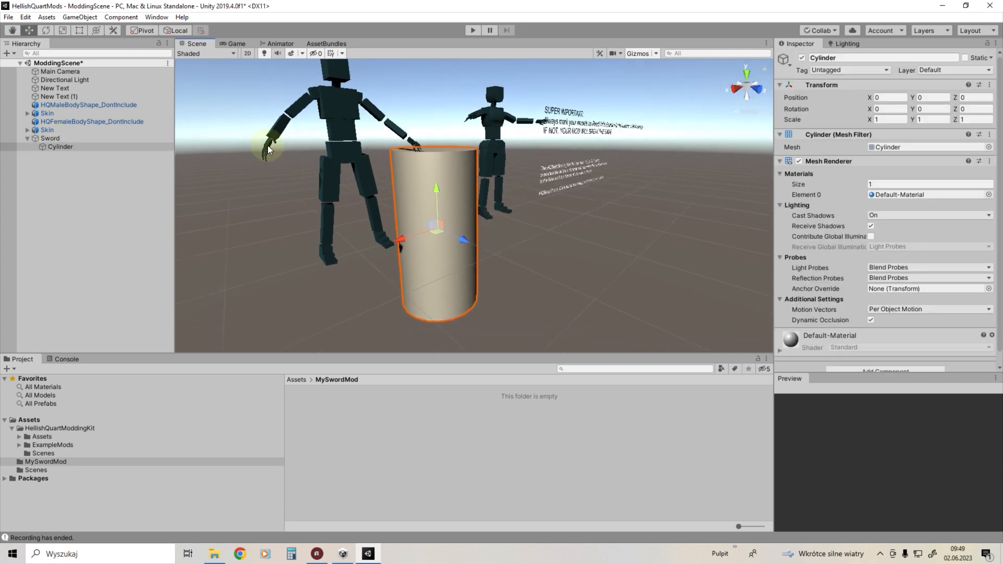
{"action": "key", "text": "r"}
{"action": "left_click_drag", "start_coordinate": [440, 228], "coordinate": [404, 251]}
{"action": "key", "text": "w"}
{"action": "right_click_drag", "start_coordinate": [472, 218], "coordinate": [428, 233]}
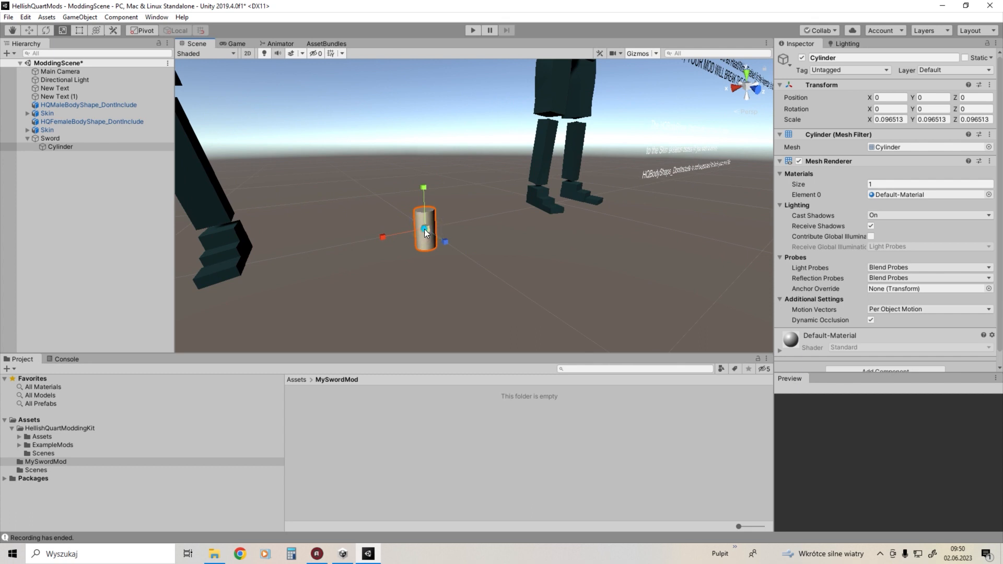
{"action": "left_click_drag", "start_coordinate": [424, 229], "coordinate": [427, 142]}
{"action": "key", "text": "w"}
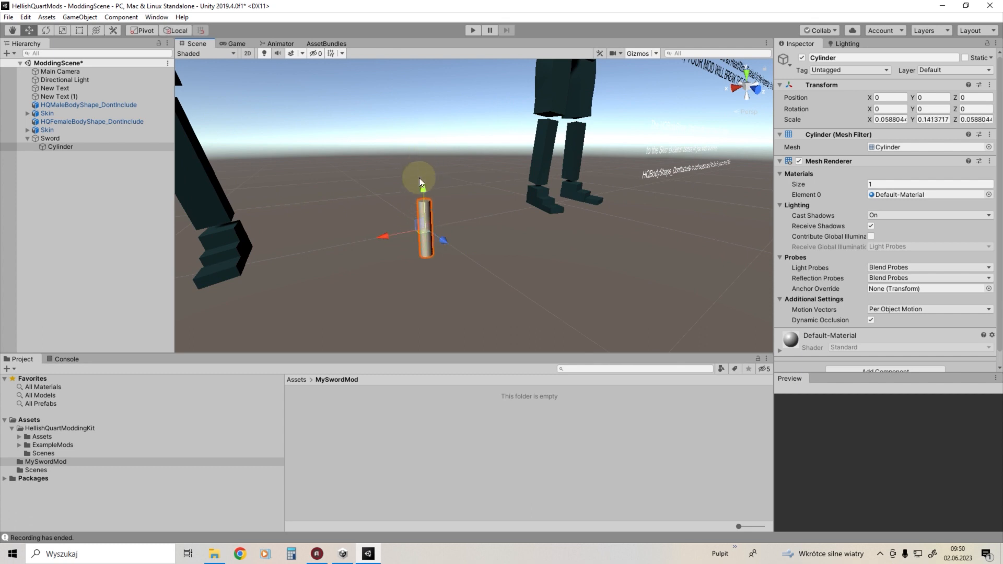
{"action": "left_click_drag", "start_coordinate": [424, 192], "coordinate": [416, 200]}
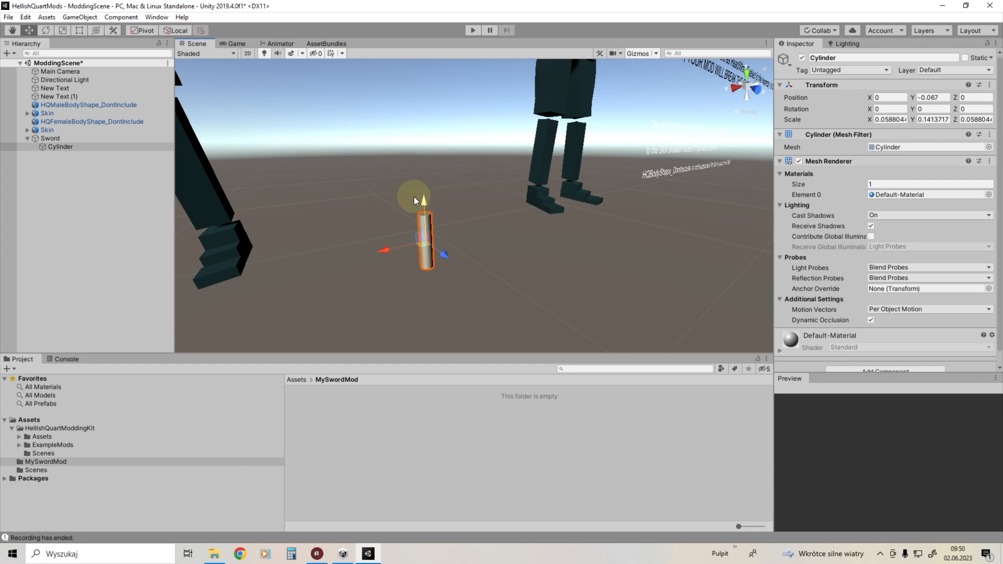
Duplicate the handle cylinder and raise the copy above it to a Y position of about 0.552.
{"action": "left_click", "coordinate": [116, 187]}
{"action": "right_click", "coordinate": [65, 147]}
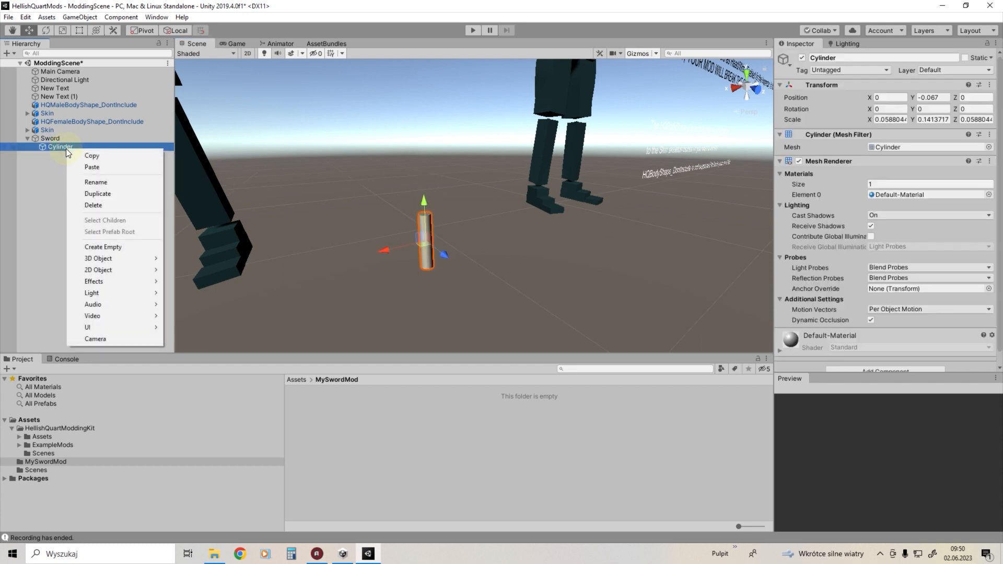
{"action": "left_click", "coordinate": [100, 193]}
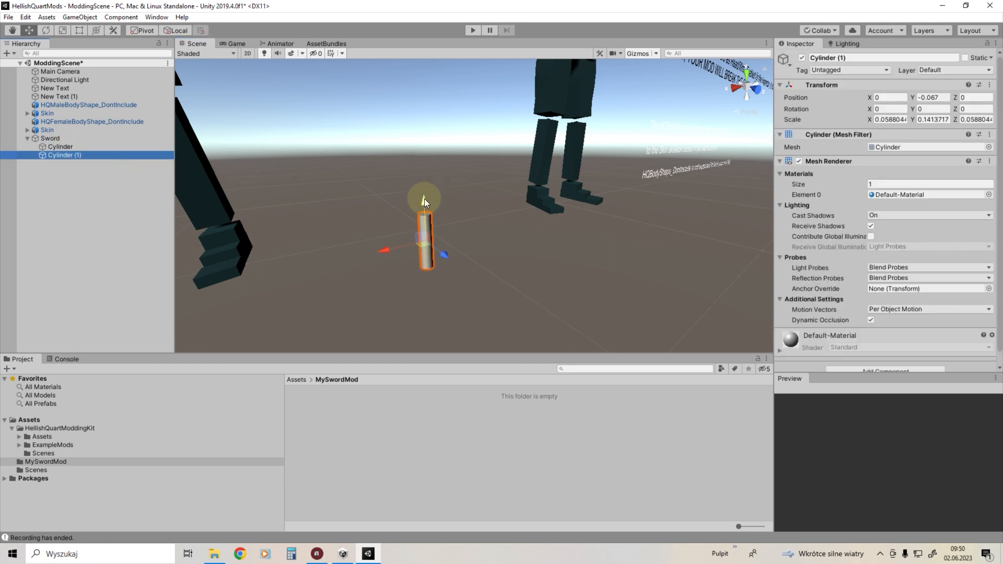
{"action": "left_click_drag", "start_coordinate": [424, 200], "coordinate": [398, 128]}
Scale the copied cylinder into a blade, about 0.027 in X and Z and 0.454 in Y, and lower it to Y 0.504.
{"action": "key", "text": "r"}
{"action": "mouse_move", "coordinate": [511, 157]}
{"action": "middle_mouse_down"}
{"action": "mouse_move", "coordinate": [519, 179]}
{"action": "mouse_move", "coordinate": [515, 168]}
{"action": "middle_mouse_up"}
{"action": "left_click_drag", "start_coordinate": [389, 109], "coordinate": [399, 54]}
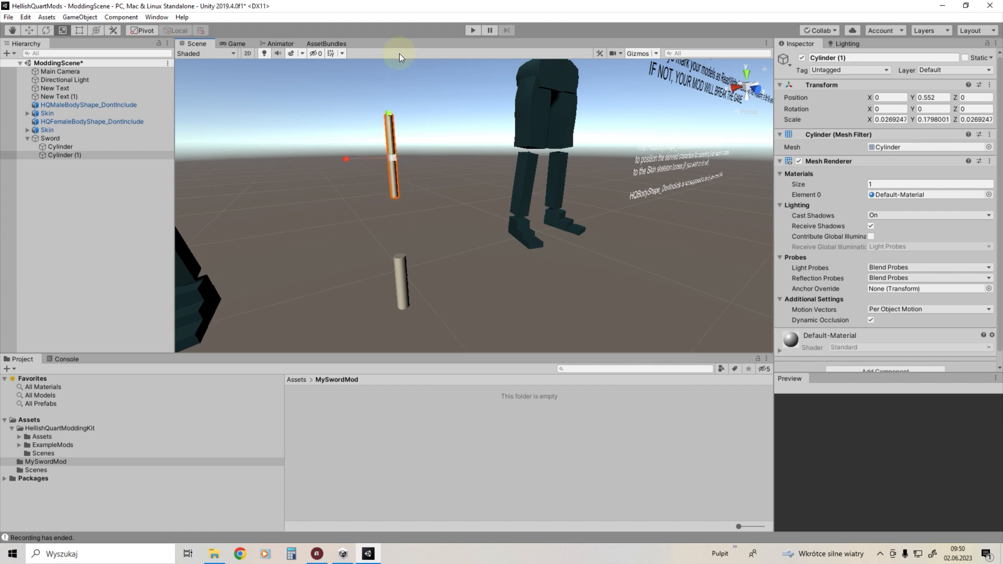
{"action": "left_click_drag", "start_coordinate": [388, 114], "coordinate": [404, 85]}
{"action": "right_click_drag", "start_coordinate": [429, 129], "coordinate": [420, 153]}
{"action": "key", "text": "s"}
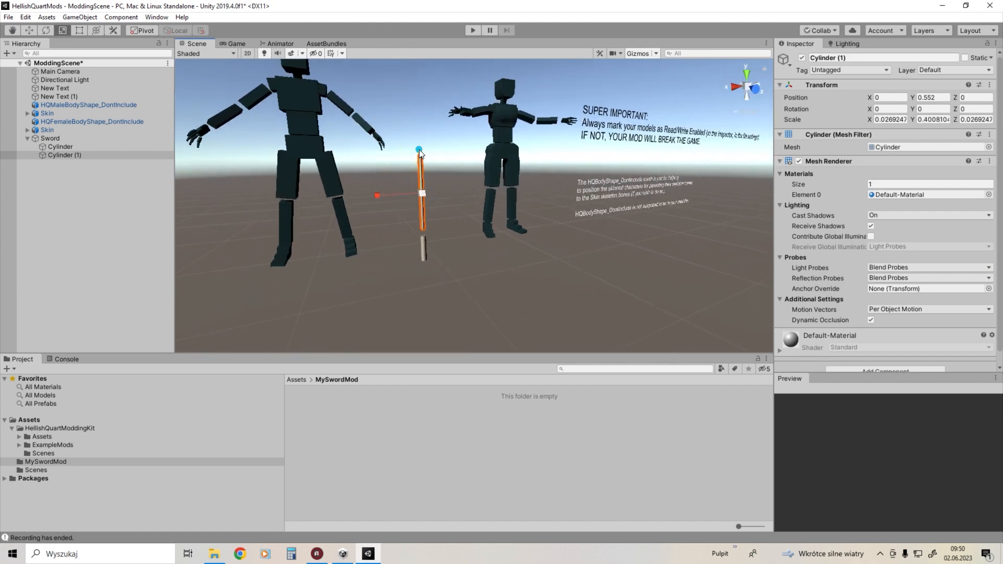
{"action": "left_click_drag", "start_coordinate": [420, 150], "coordinate": [420, 154]}
{"action": "key", "text": "w"}
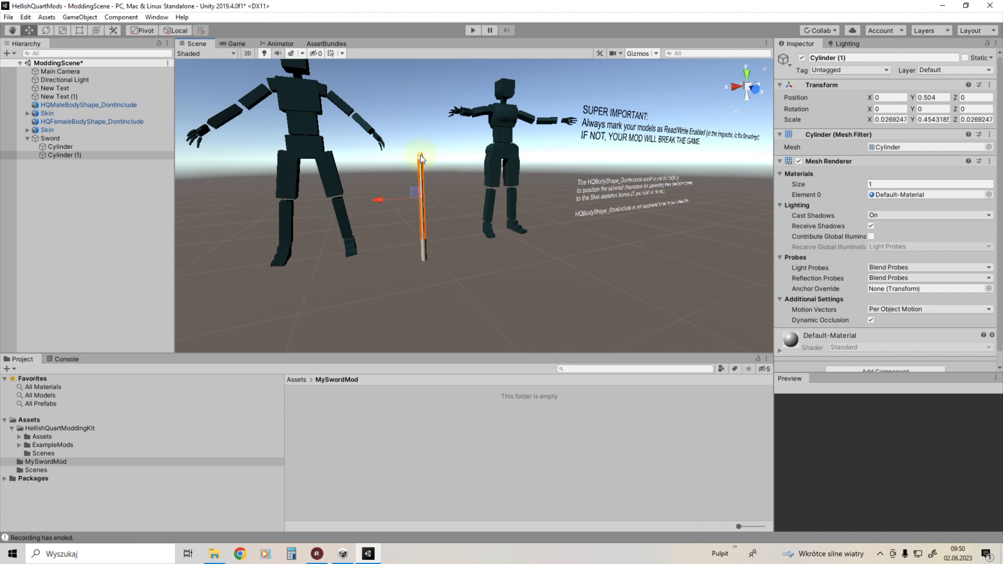
Flatten the blade cylinder to an X scale of about 0.018 and inspect the sword's shape.
{"action": "key", "text": "r"}
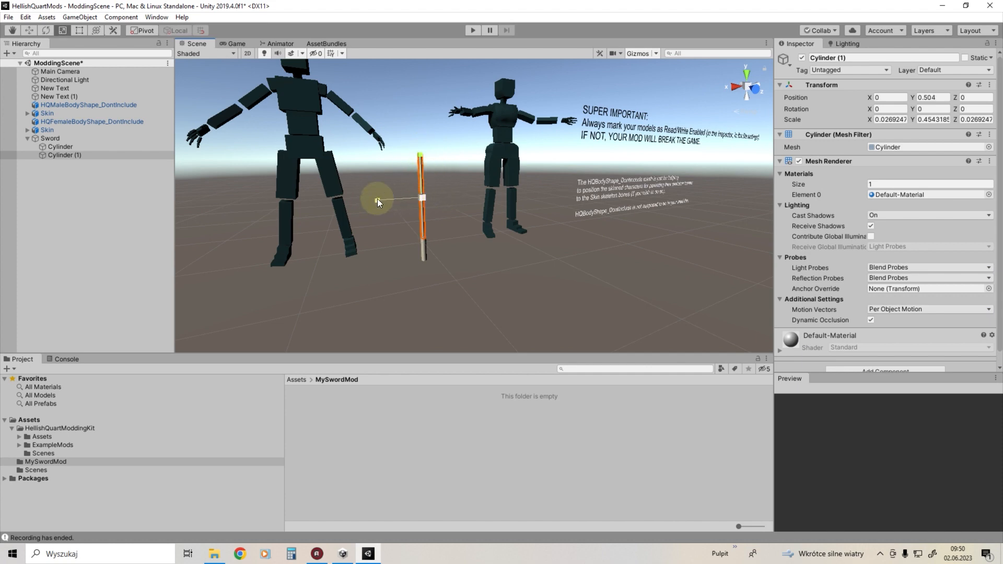
{"action": "left_click_drag", "start_coordinate": [378, 198], "coordinate": [391, 198]}
{"action": "left_click", "coordinate": [461, 228]}
{"action": "right_click_drag", "start_coordinate": [444, 219], "coordinate": [533, 233]}
{"action": "key", "text": "w"}
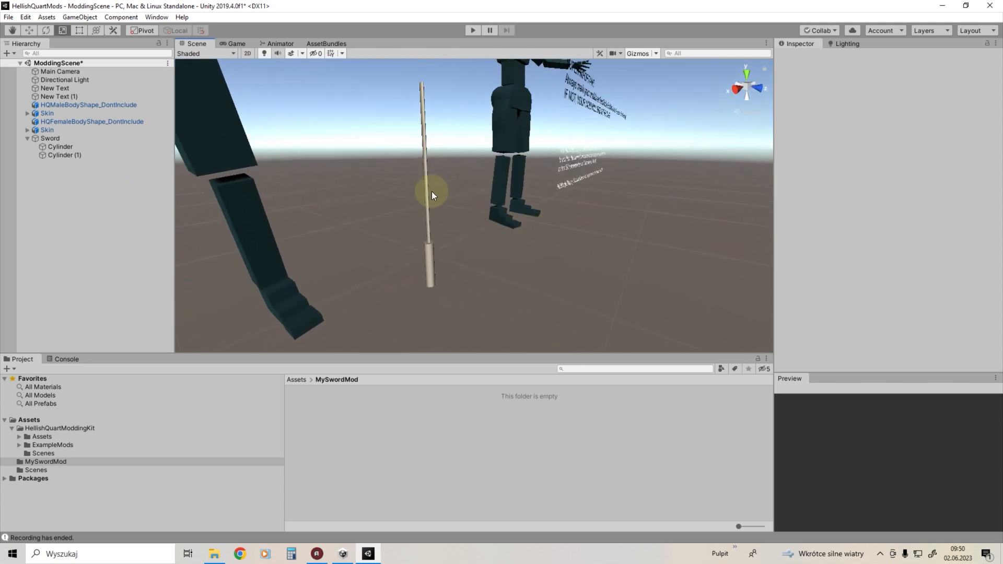
{"action": "key", "text": "s"}
{"action": "right_click_drag", "start_coordinate": [436, 183], "coordinate": [439, 178]}
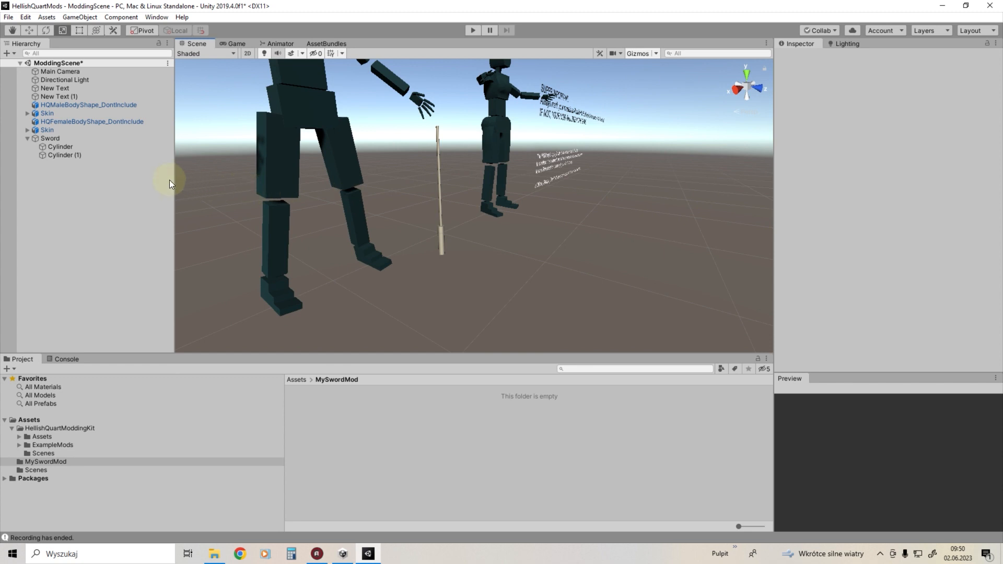
Rename the blade cylinder to Cylinder(1), without the space.
{"action": "left_click", "coordinate": [63, 155]}
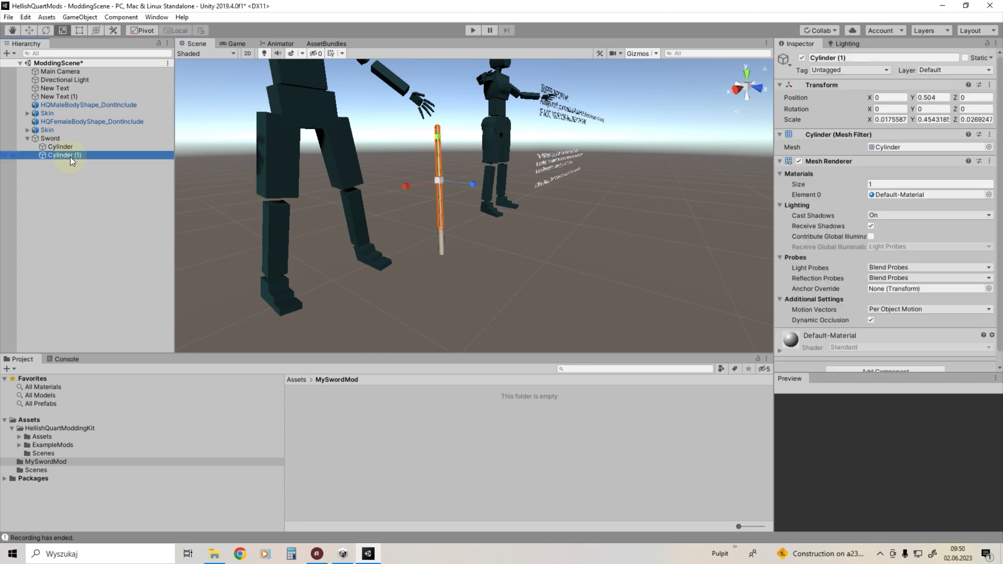
{"action": "left_click", "coordinate": [73, 159]}
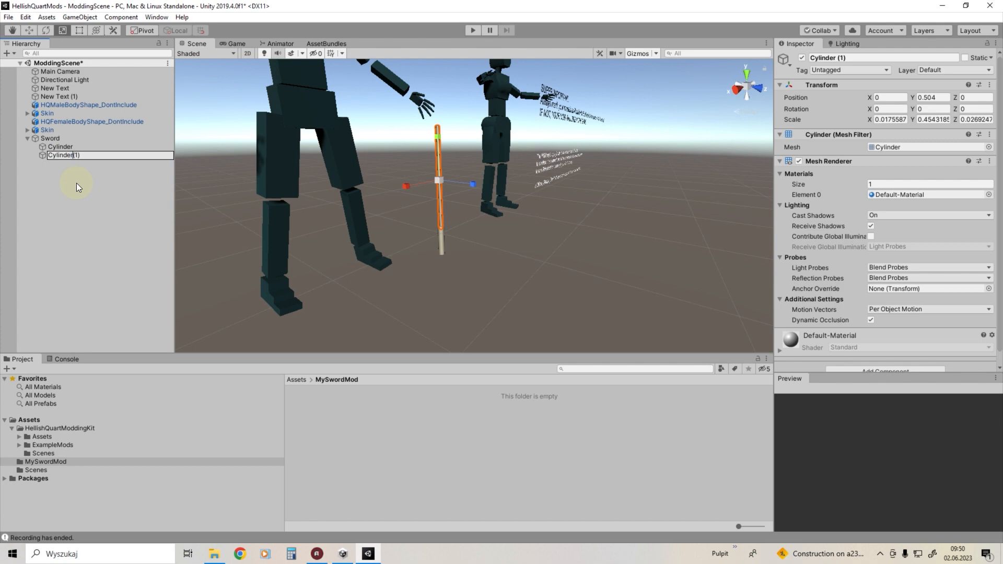
{"action": "key", "text": "Return"}
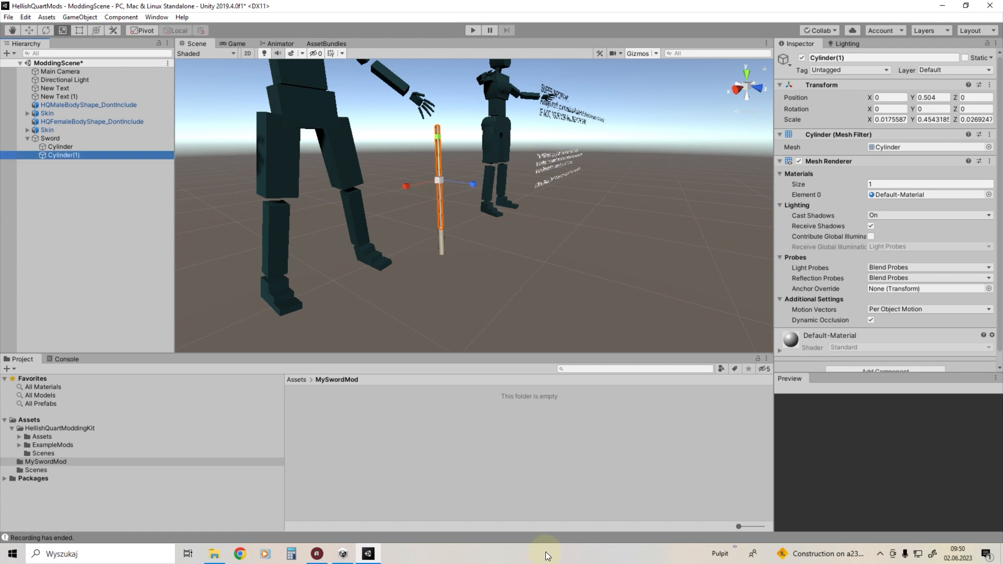
Save the Sword object with its two cylinders as a prefab in the MySwordMod folder.
{"action": "scroll", "coordinate": [528, 277], "scroll_direction": "down", "scroll_amount": 3}
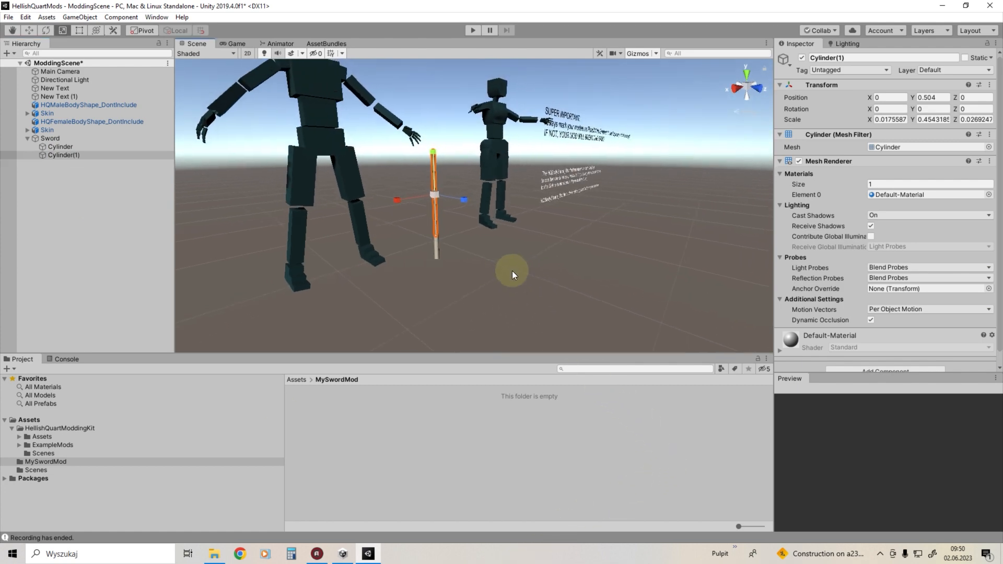
{"action": "left_click", "coordinate": [523, 272]}
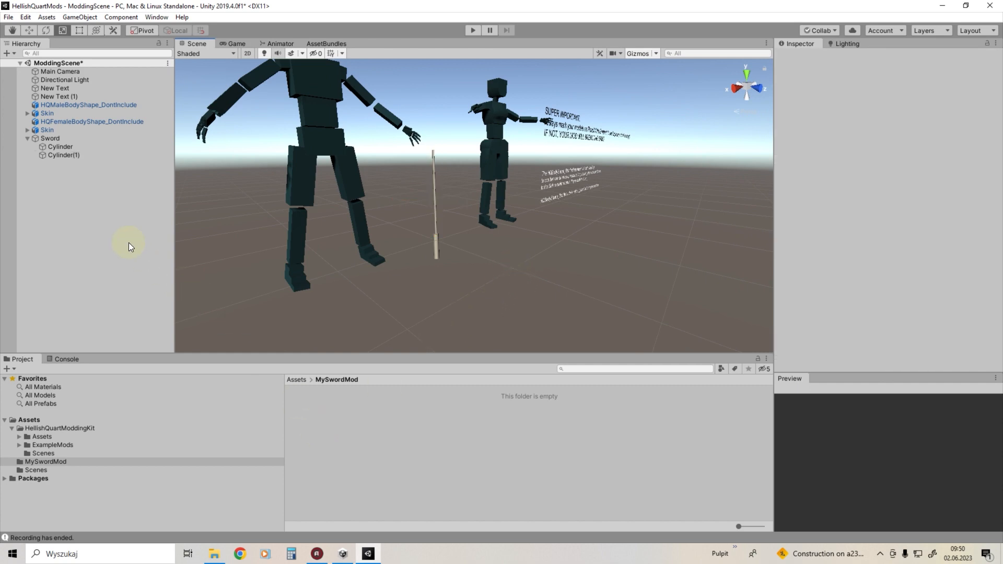
{"action": "left_click_drag", "start_coordinate": [44, 139], "coordinate": [330, 429]}
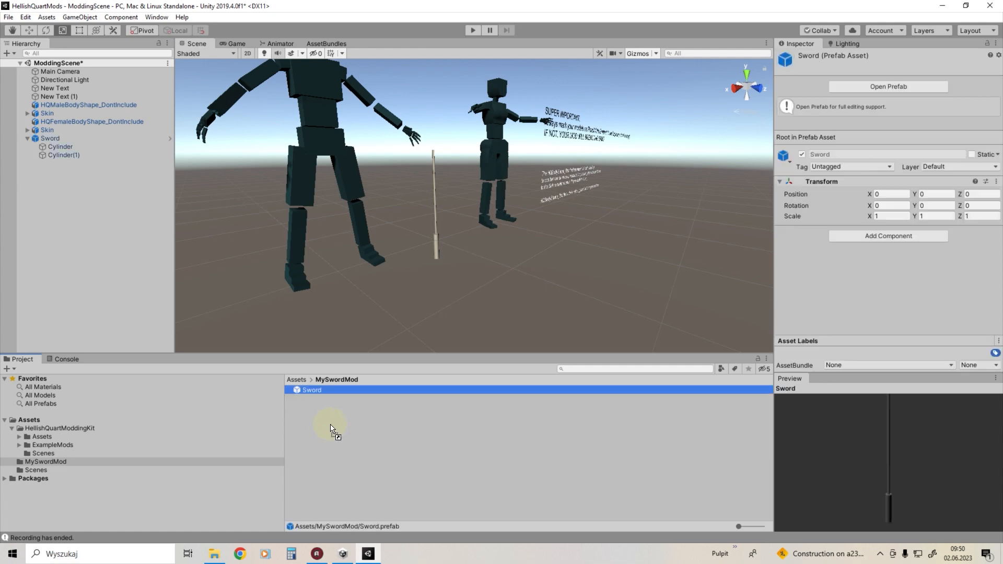
{"action": "left_click", "coordinate": [330, 428]}
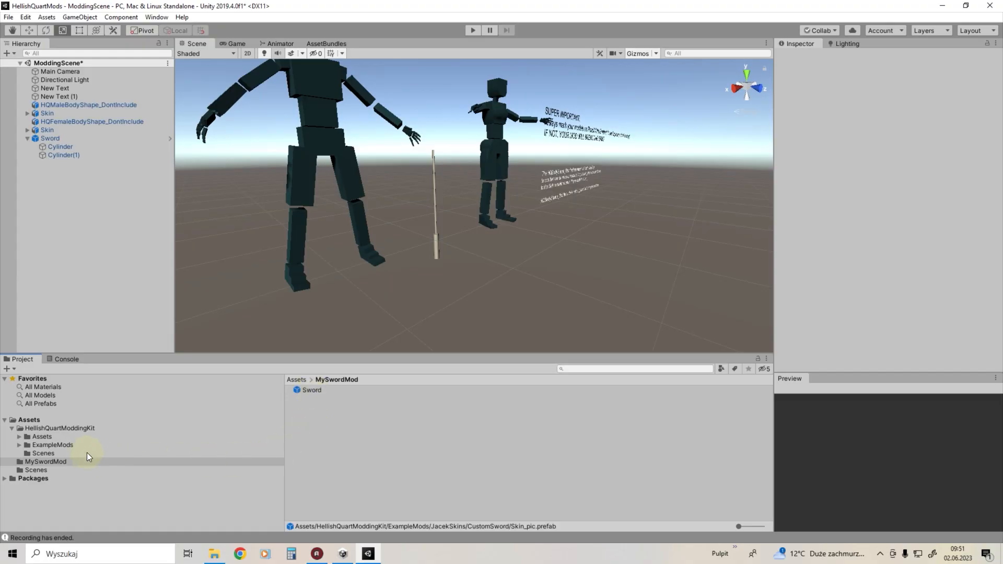
Duplicate the Skin_pic prefab from the JacekSkins CustomSword example and move the copy into the MySwordMod folder.
{"action": "left_click", "coordinate": [66, 445]}
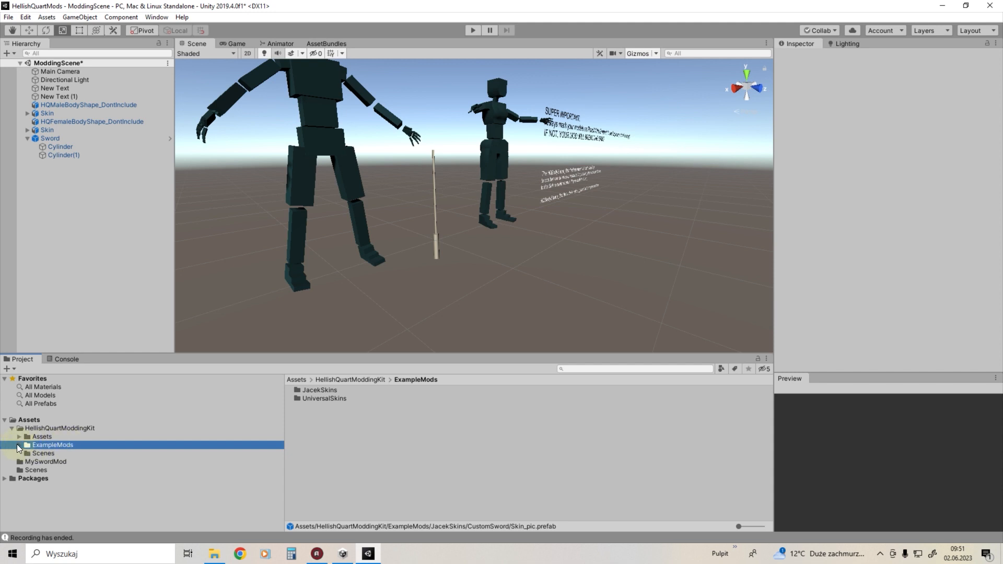
{"action": "left_click", "coordinate": [18, 444]}
{"action": "left_click", "coordinate": [54, 453]}
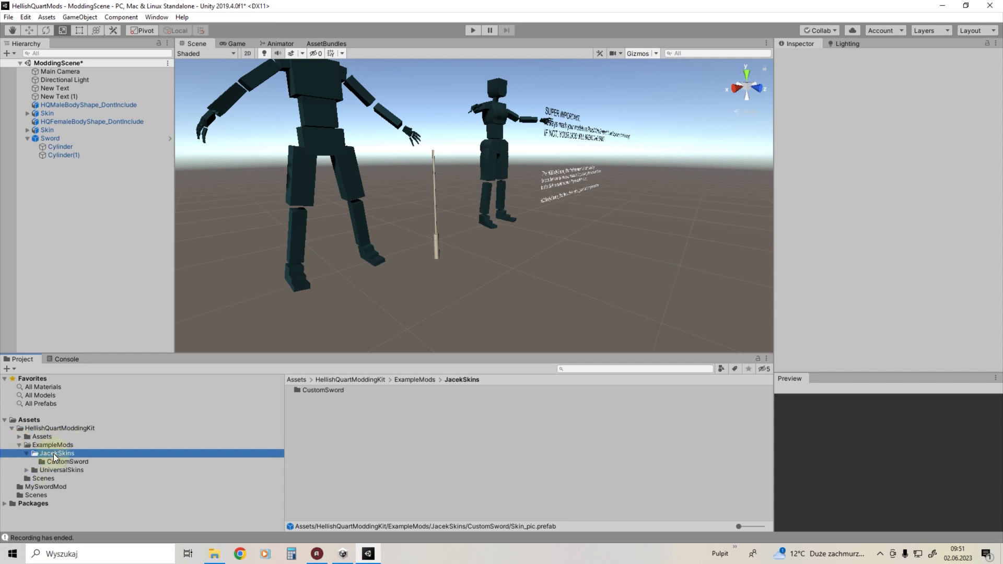
{"action": "left_click", "coordinate": [60, 459]}
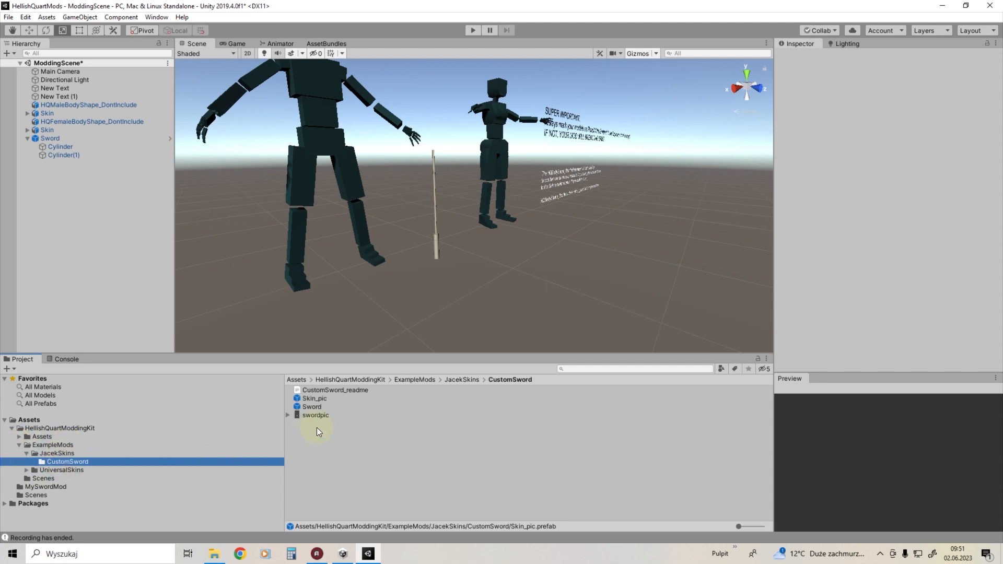
{"action": "left_click", "coordinate": [323, 398]}
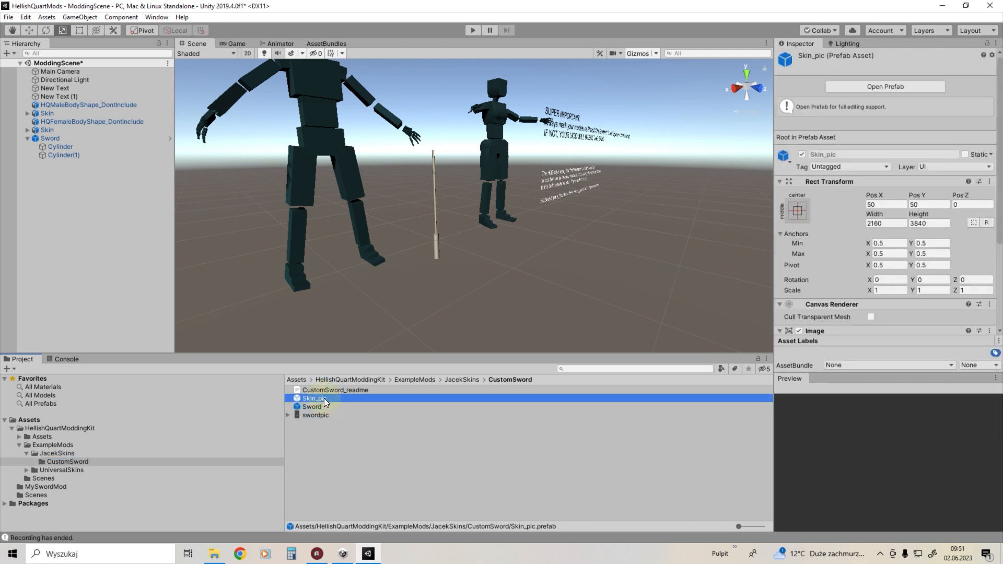
{"action": "key", "text": "ctrl+d"}
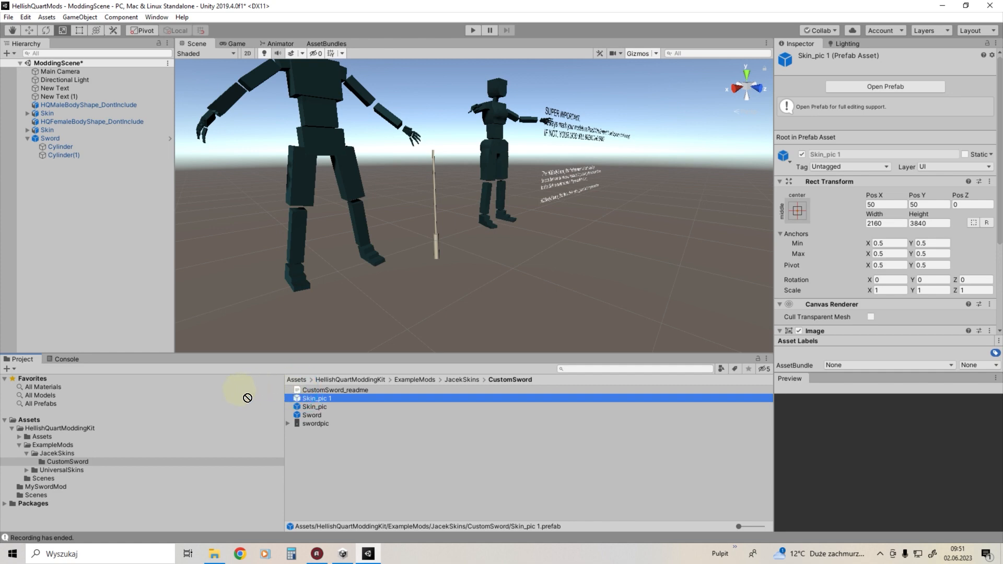
{"action": "left_click_drag", "start_coordinate": [54, 482], "coordinate": [45, 492]}
{"action": "left_click", "coordinate": [44, 487]}
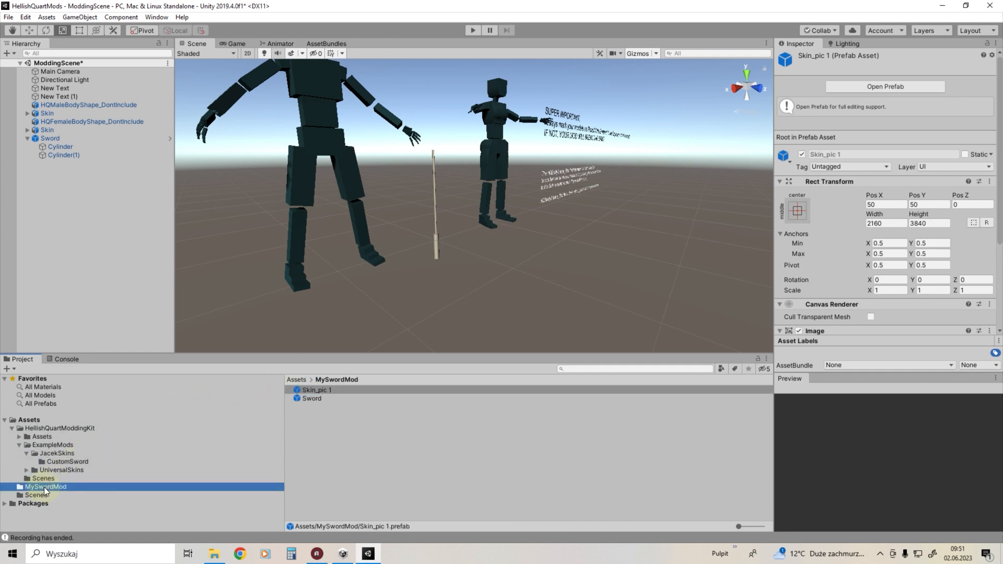
Rename the copied prefab in MySwordMod as Skin_pic.
{"action": "left_click", "coordinate": [369, 442]}
{"action": "left_click", "coordinate": [319, 391]}
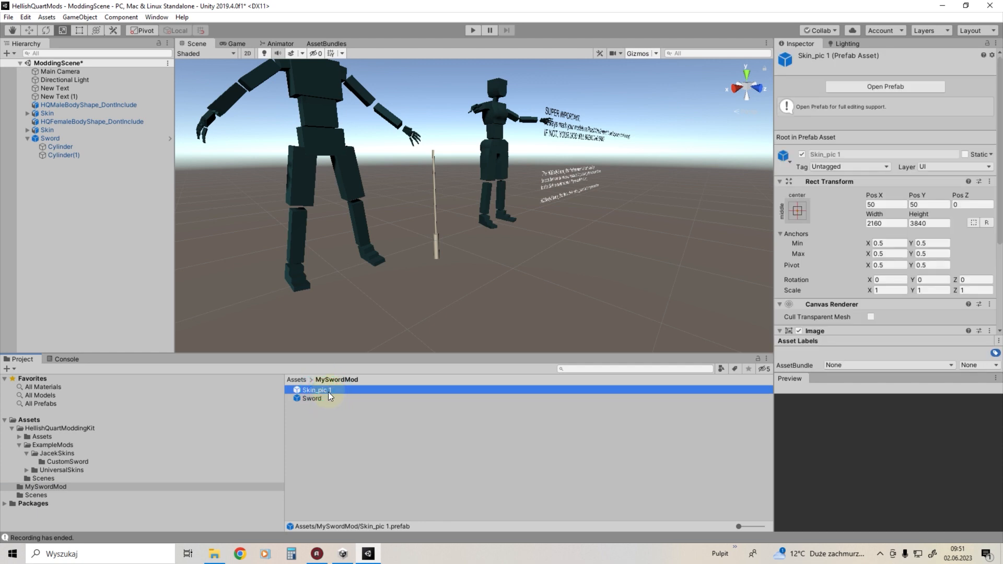
{"action": "left_click", "coordinate": [327, 391]}
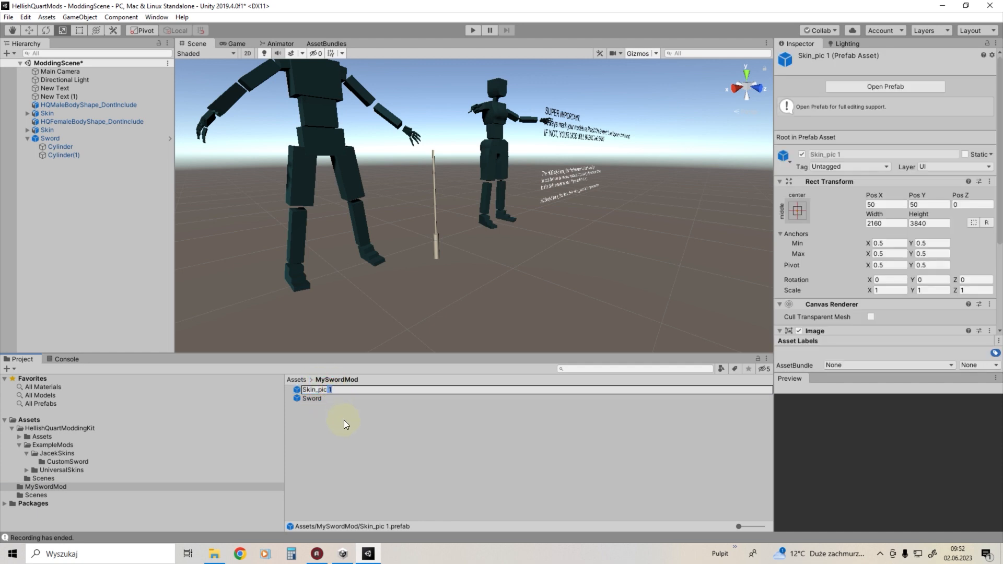
{"action": "key", "text": "Return"}
{"action": "left_click", "coordinate": [328, 435]}
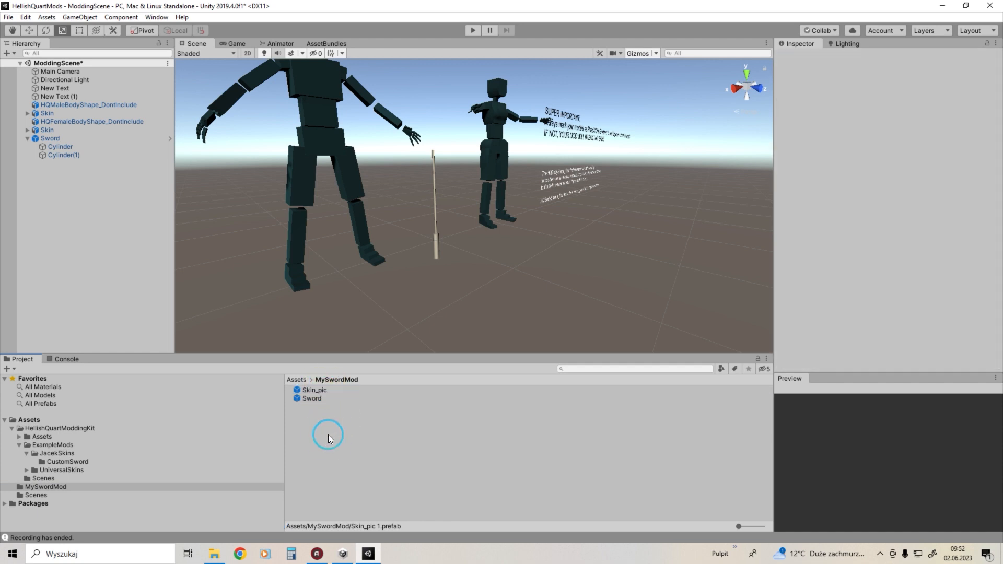
Capture a screenshot with the sword centred between the two body models and paste it into IrfanView.
{"action": "right_click_drag", "start_coordinate": [513, 246], "coordinate": [385, 223]}
{"action": "key", "text": "d"}
{"action": "key", "text": "w"}
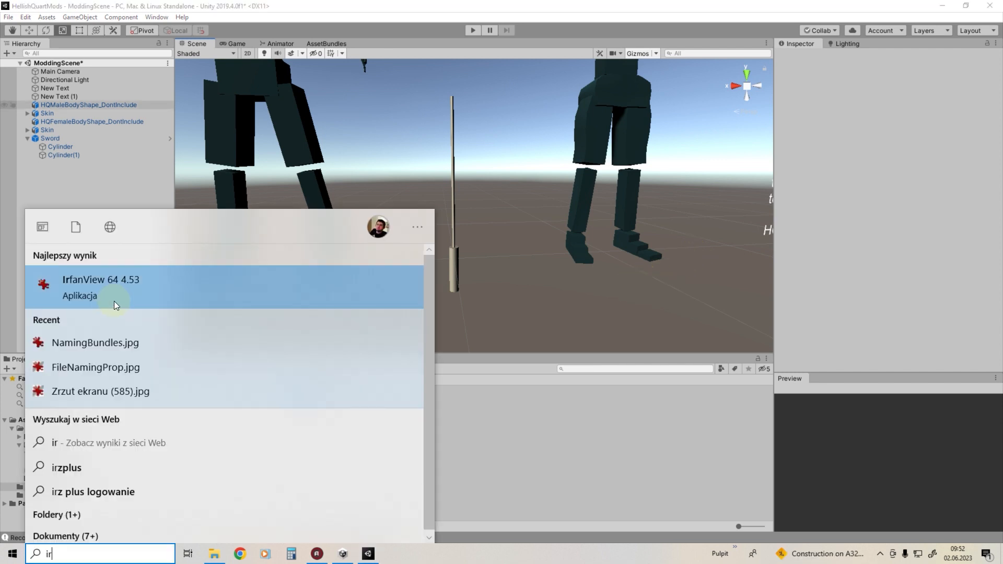
{"action": "left_click", "coordinate": [116, 295]}
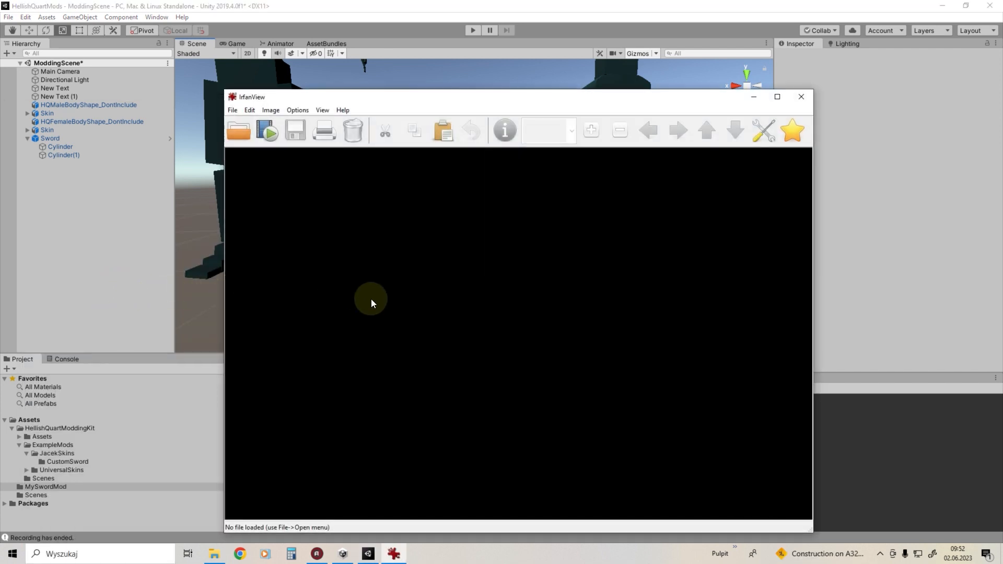
{"action": "key", "text": "ctrl+v"}
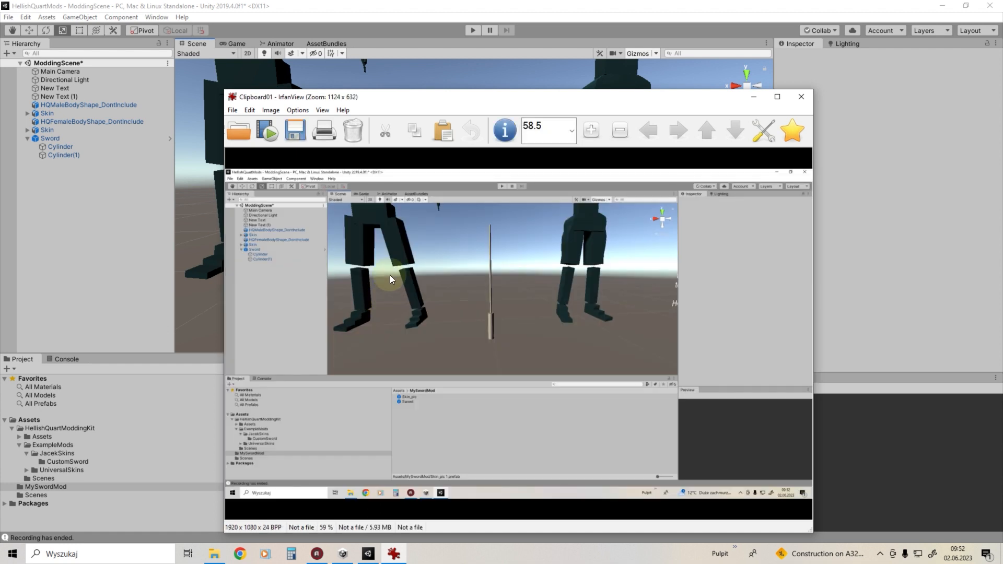
Crop the screenshot to a 389 x 676 area around the sword and save it on the desktop as Clipboard01.jpg, replacing the existing file.
{"action": "left_click_drag", "start_coordinate": [429, 194], "coordinate": [547, 399]}
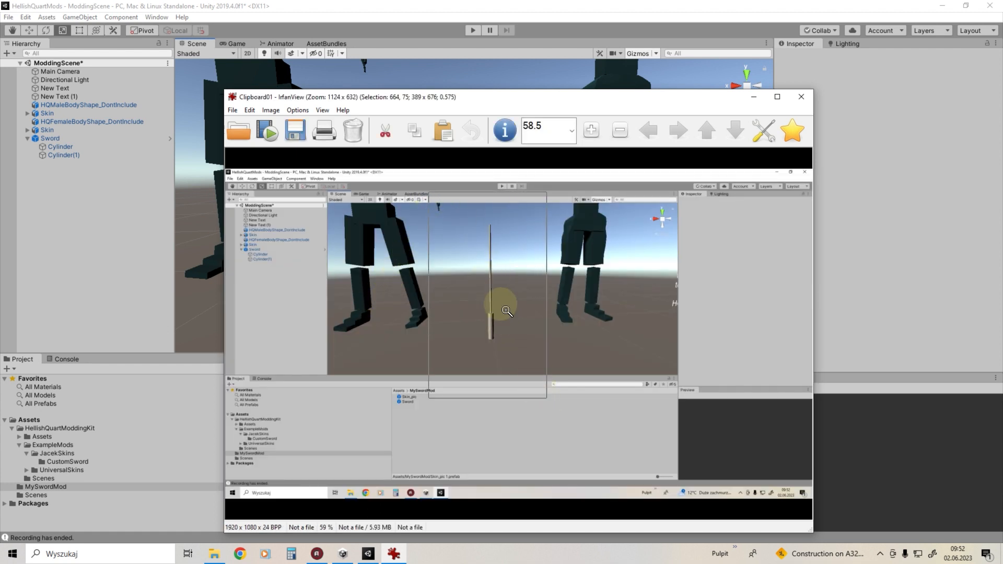
{"action": "key", "text": "ctrl+y"}
{"action": "left_click", "coordinate": [232, 110]}
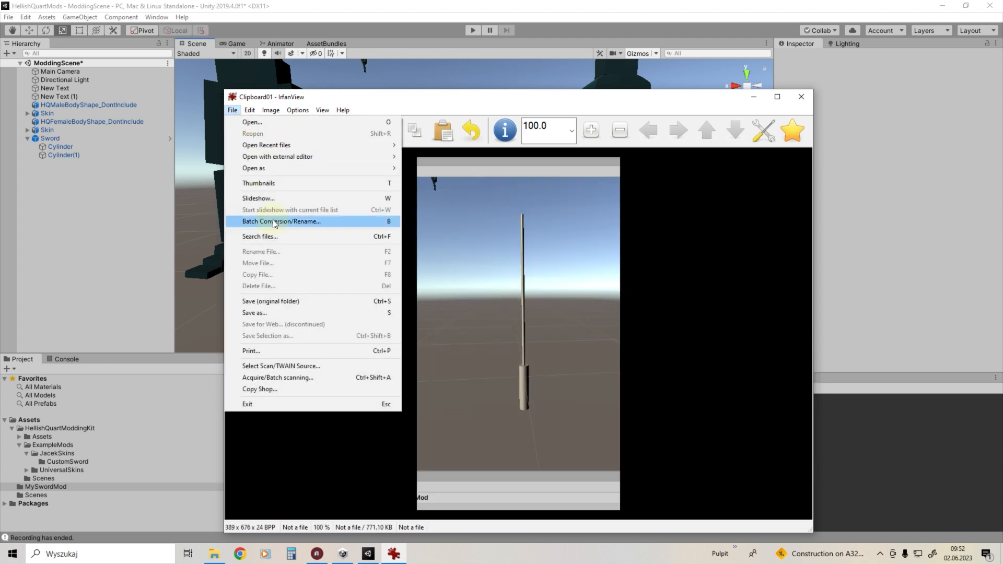
{"action": "left_click", "coordinate": [257, 314]}
{"action": "left_click", "coordinate": [36, 84]}
{"action": "left_click", "coordinate": [962, 485]}
{"action": "left_click", "coordinate": [536, 316]}
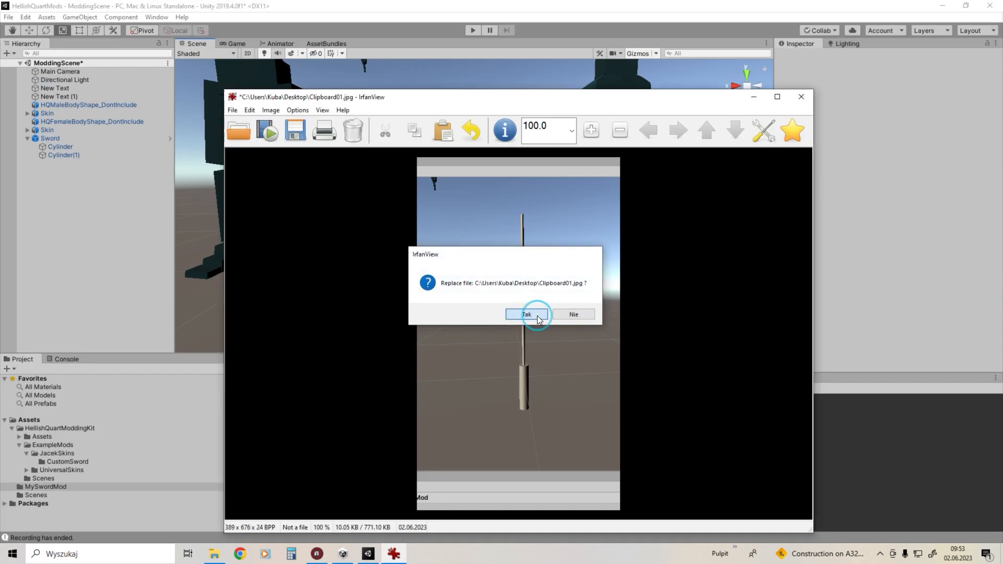
{"action": "left_click", "coordinate": [801, 97]}
Import Clipboard01.jpg from the desktop into Unity's MySwordMod folder.
{"action": "left_click", "coordinate": [214, 554]}
{"action": "left_click", "coordinate": [418, 175]}
{"action": "scroll", "coordinate": [692, 169], "scroll_direction": "down", "scroll_amount": 3}
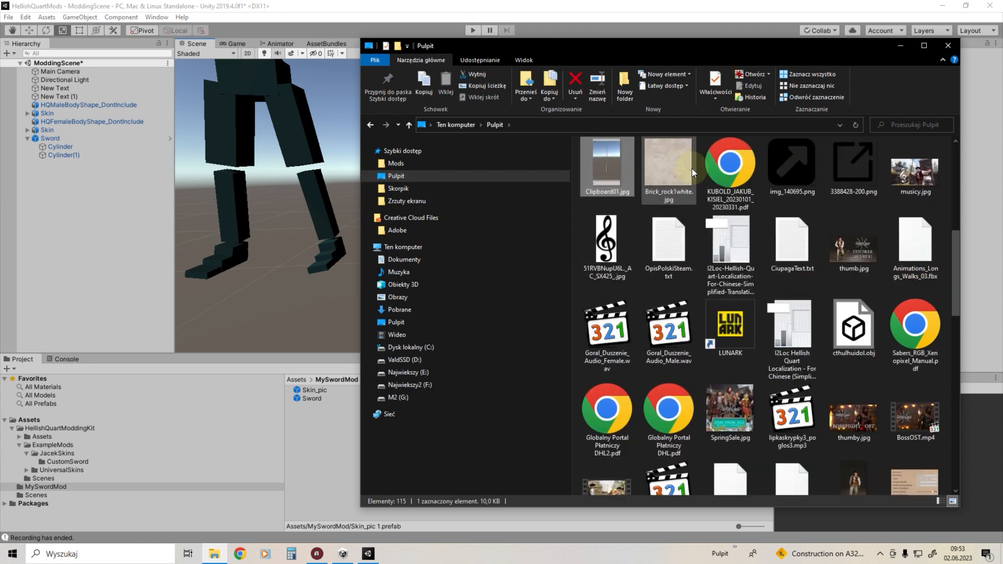
{"action": "left_click_drag", "start_coordinate": [612, 182], "coordinate": [332, 451]}
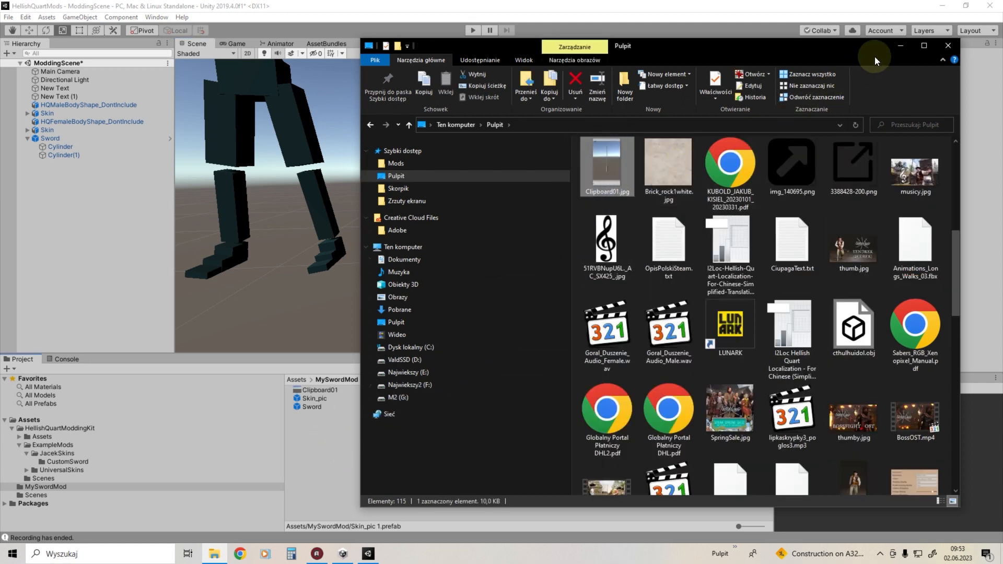
{"action": "left_click", "coordinate": [948, 47]}
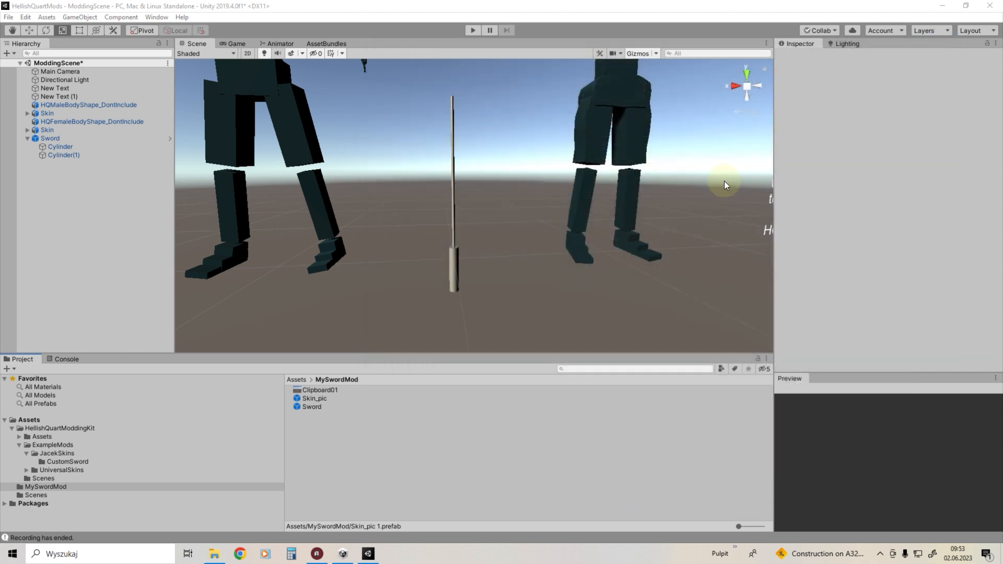
Set the texture type of the Clipboard01 image to Sprite (2D and UI).
{"action": "left_click", "coordinate": [327, 389]}
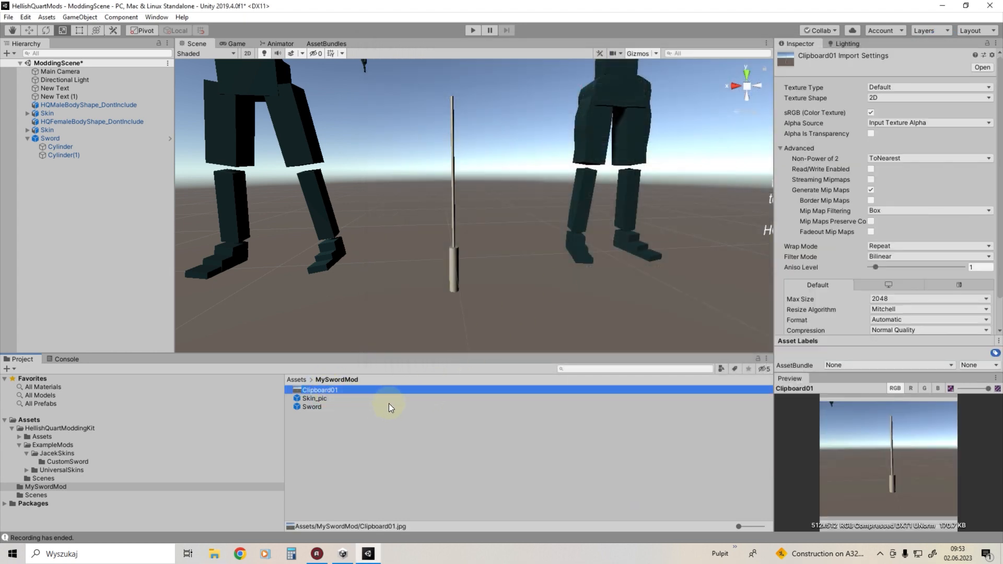
{"action": "left_click", "coordinate": [886, 86]}
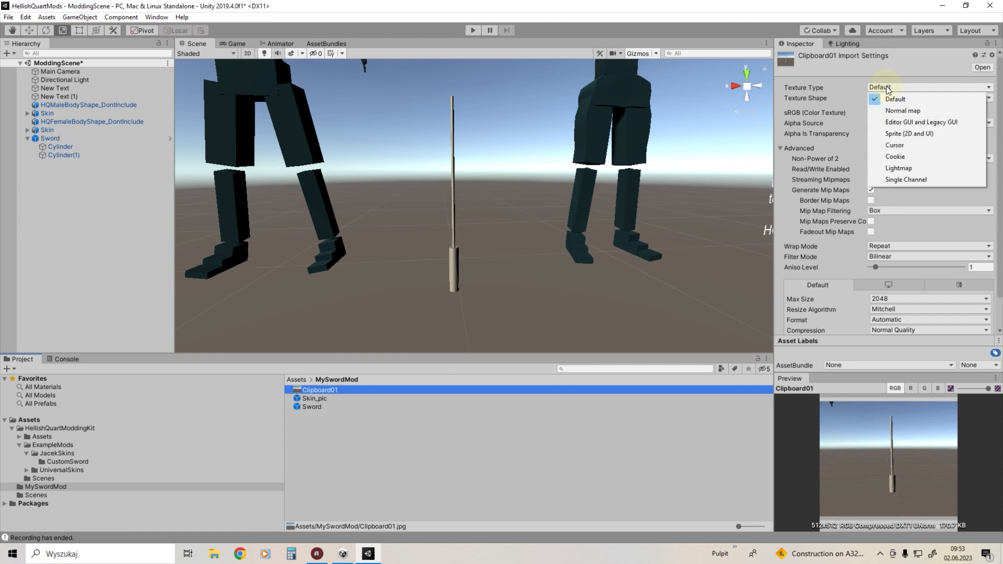
{"action": "left_click", "coordinate": [921, 130]}
Assign the Clipboard01 sprite as the source image of the Skin_pic prefab in MySwordMod.
{"action": "left_click", "coordinate": [309, 399]}
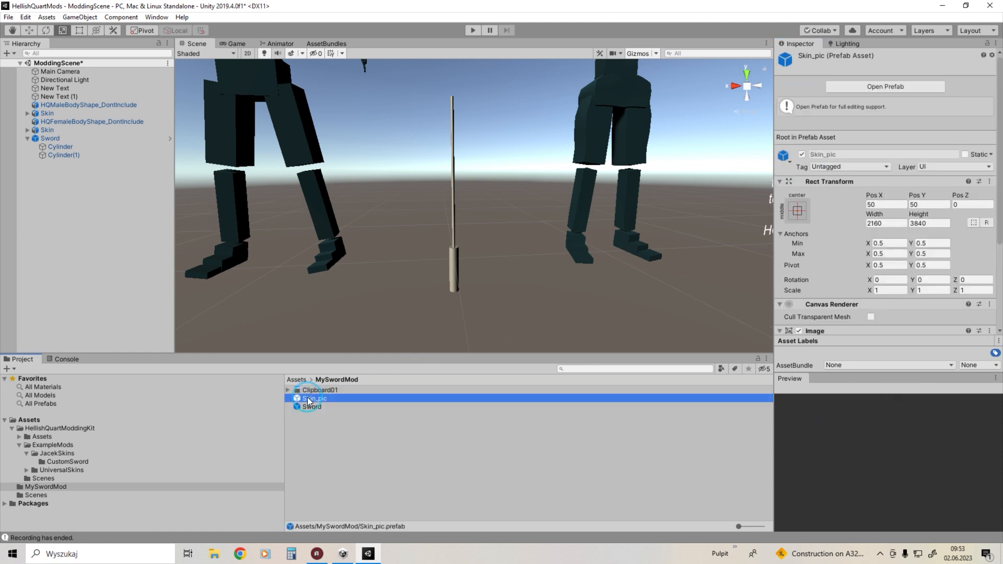
{"action": "left_click_drag", "start_coordinate": [305, 390], "coordinate": [897, 222]}
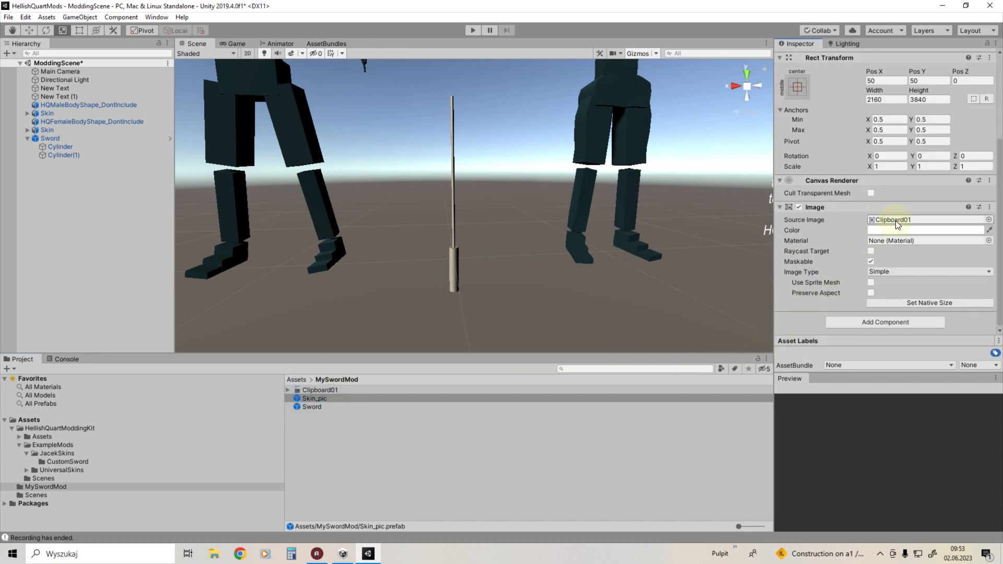
{"action": "left_click", "coordinate": [353, 452]}
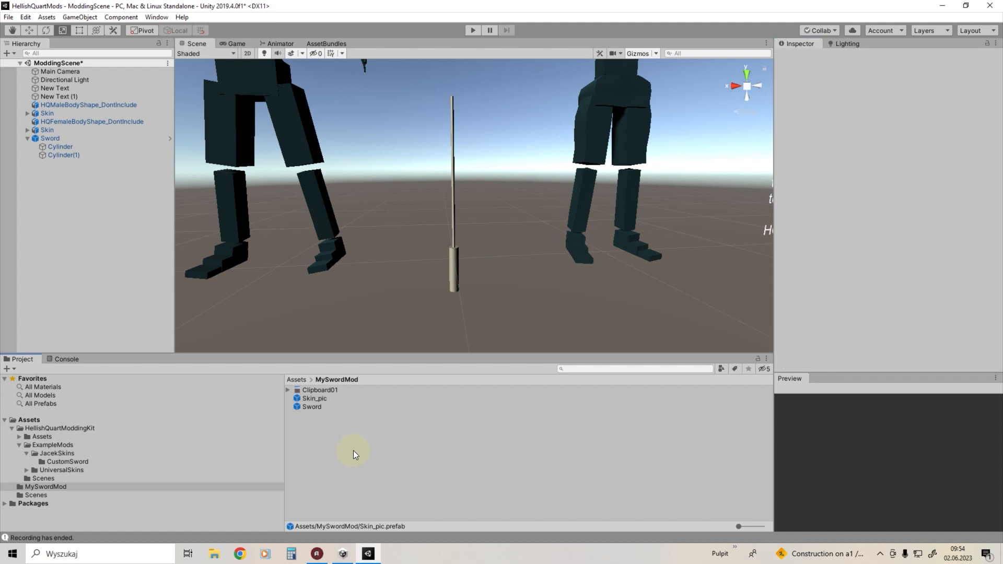
Create two separate asset bundles from the Skin_pic and Sword prefabs.
{"action": "left_click", "coordinate": [335, 45]}
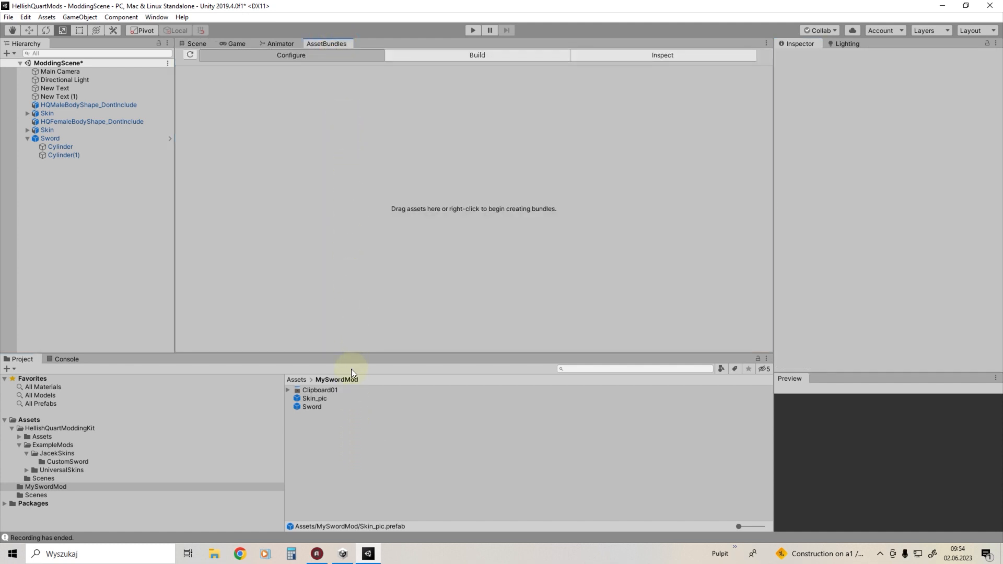
{"action": "left_click", "coordinate": [319, 398]}
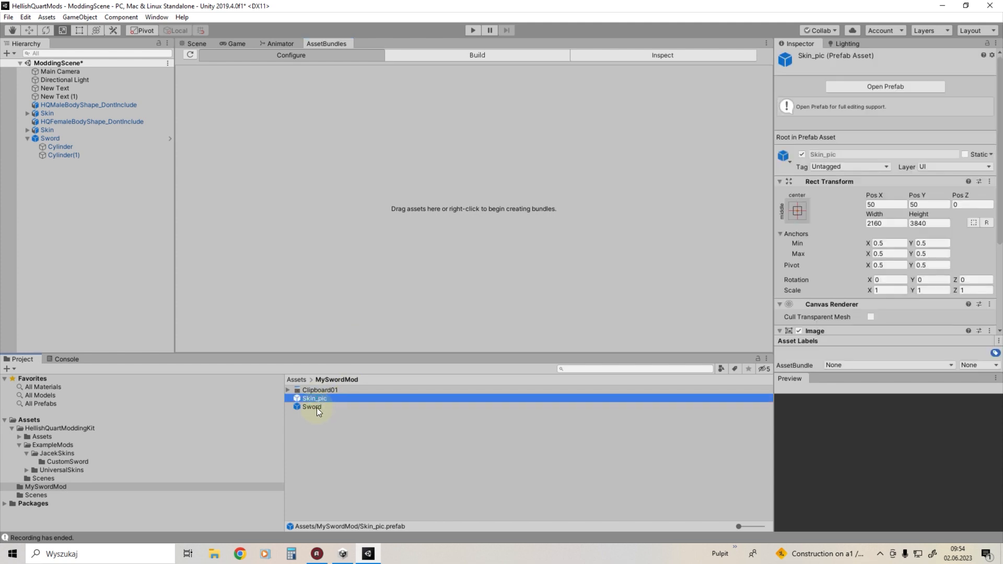
{"action": "left_click", "coordinate": [316, 407], "text": "shift"}
{"action": "left_click_drag", "start_coordinate": [317, 408], "coordinate": [329, 234]}
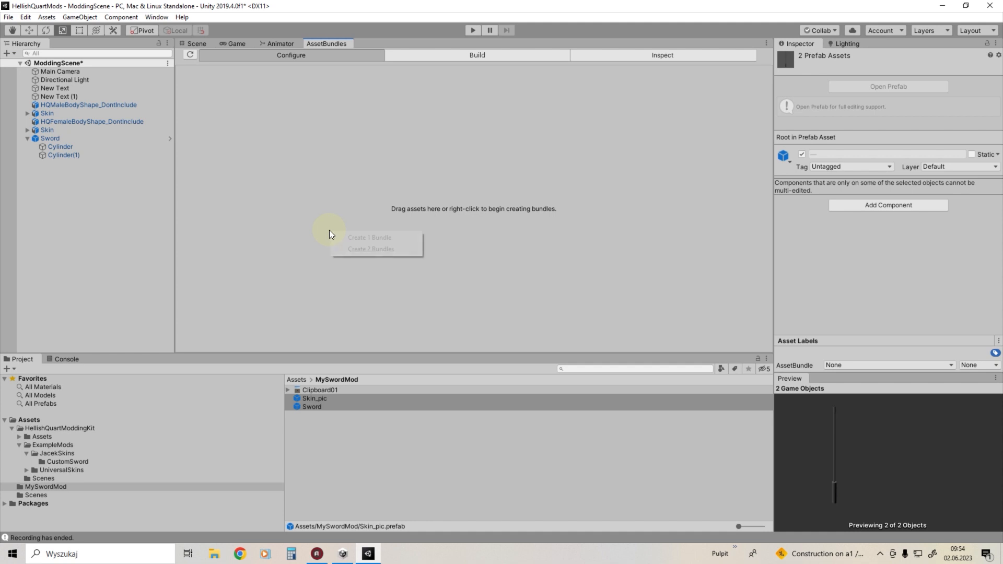
{"action": "left_click", "coordinate": [380, 249]}
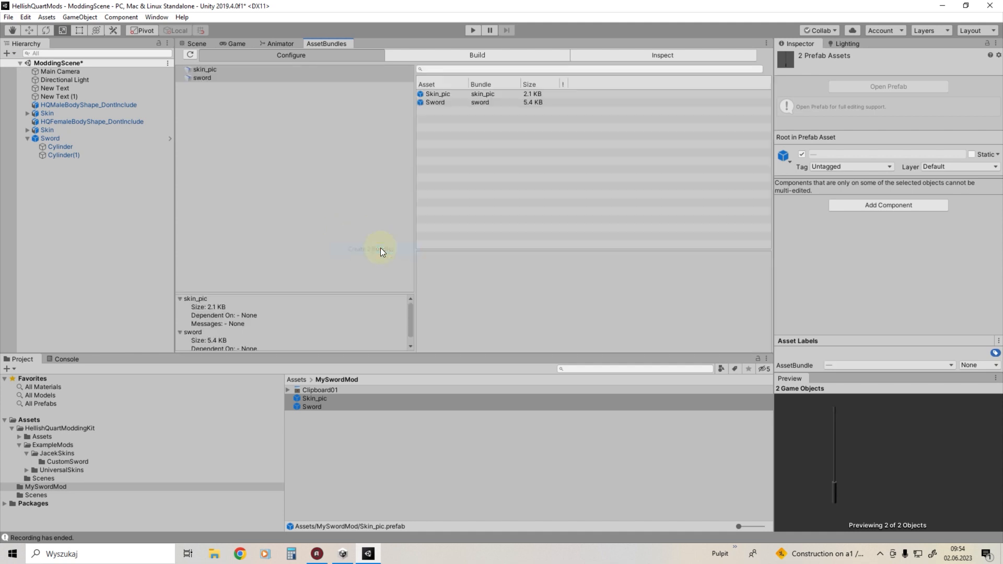
{"action": "left_click", "coordinate": [329, 204]}
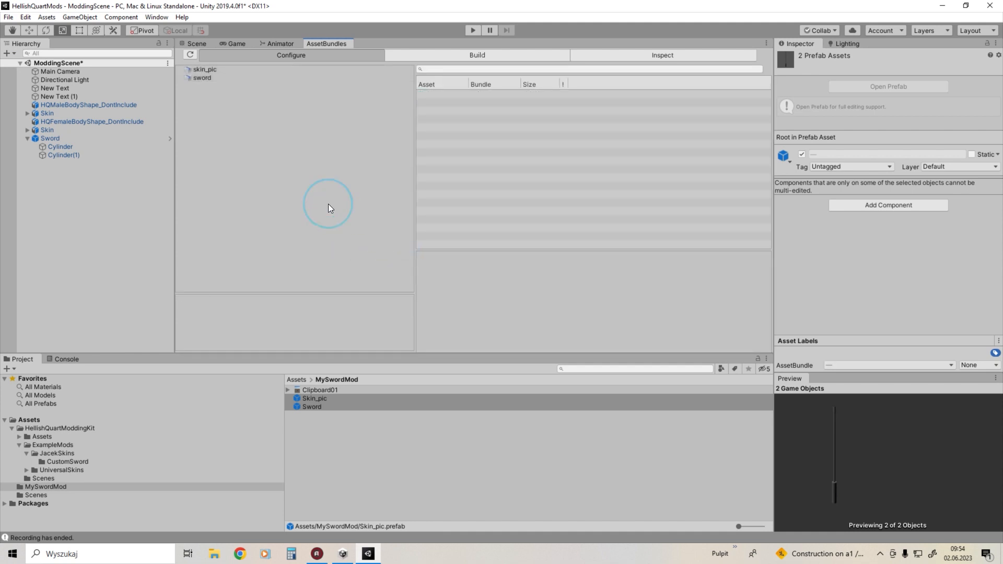
Rename the sword asset bundle to skin_isabella_myswordmod.
{"action": "left_click", "coordinate": [202, 78]}
{"action": "left_click", "coordinate": [211, 78]}
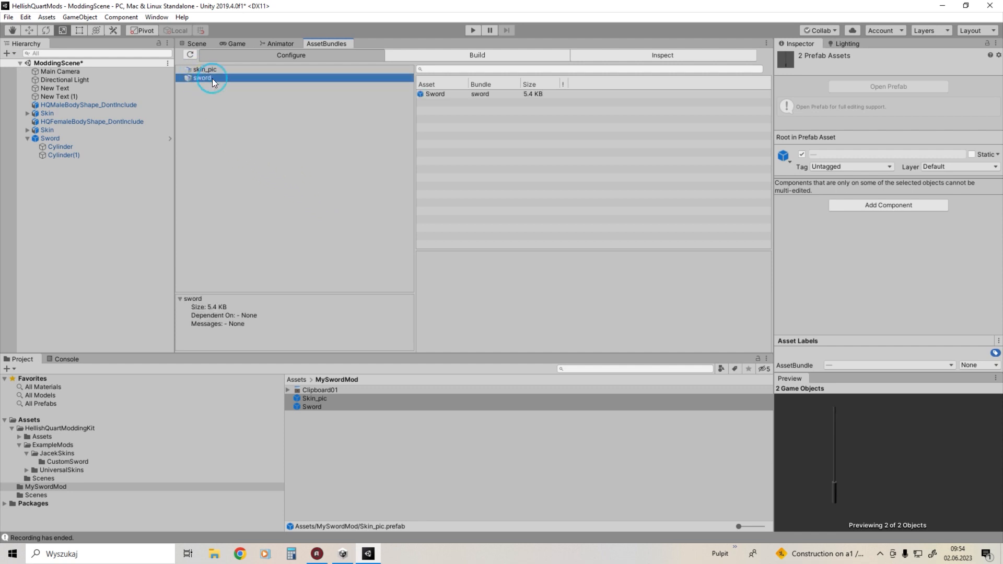
{"action": "type", "text": "ski"}
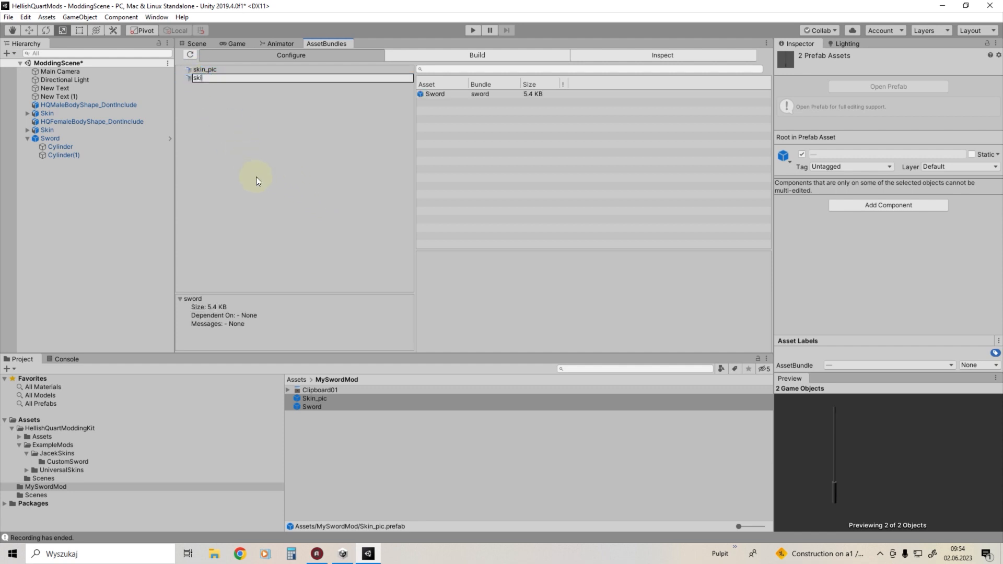
{"action": "type", "text": "n_isabella_myswordmod"}
{"action": "key", "text": "Return"}
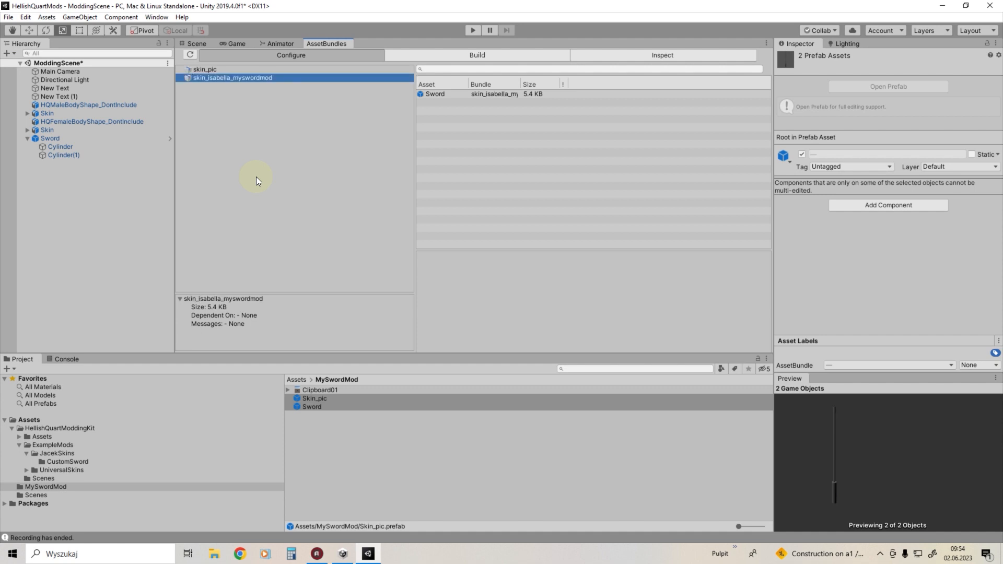
Rename the skin_pic asset bundle to pic_isabella_myswordmod and check the contents of the sword bundle.
{"action": "left_click", "coordinate": [208, 69]}
{"action": "left_click", "coordinate": [213, 69]}
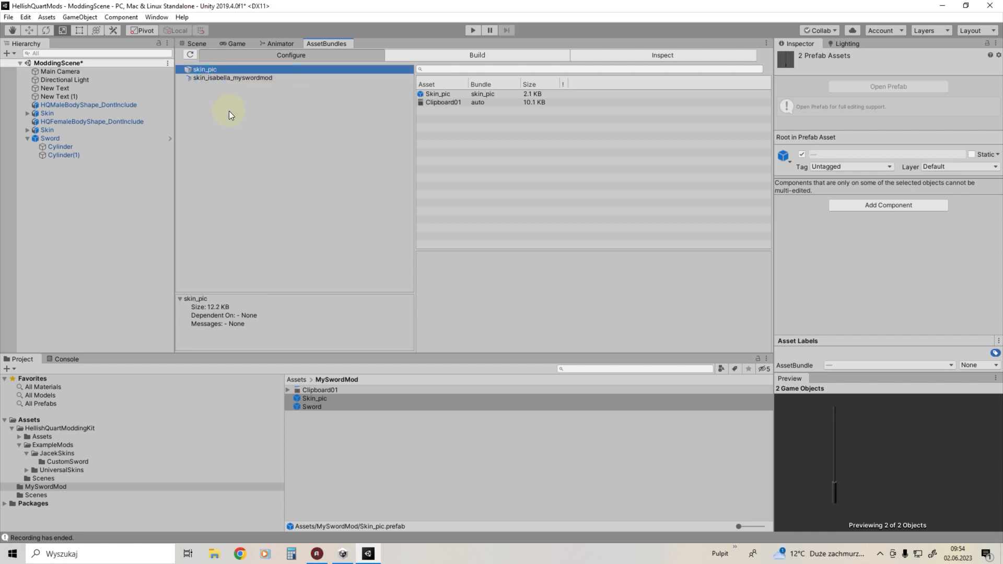
{"action": "type", "text": "pic_"}
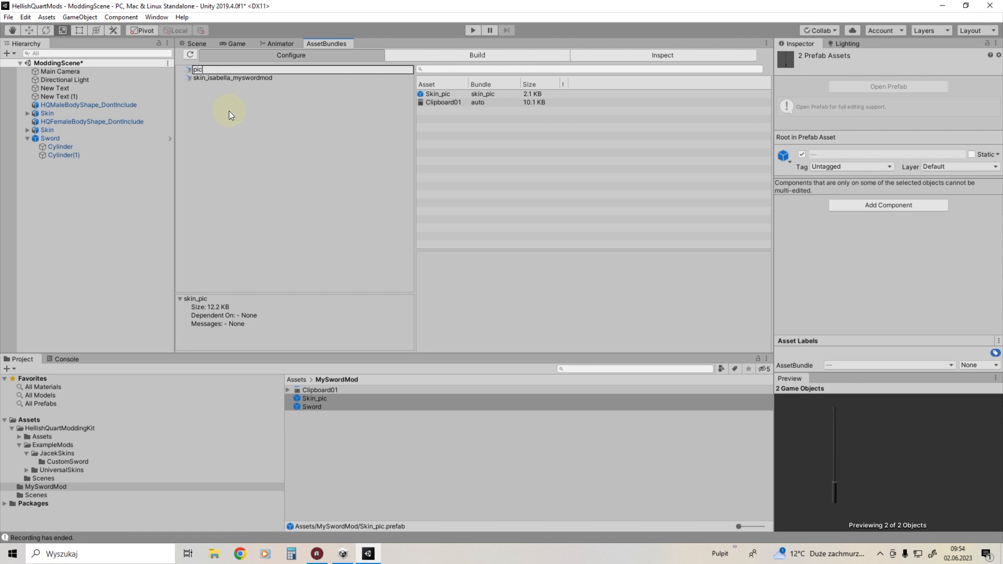
{"action": "type", "text": "isabella_myswordmod"}
{"action": "key", "text": "Return"}
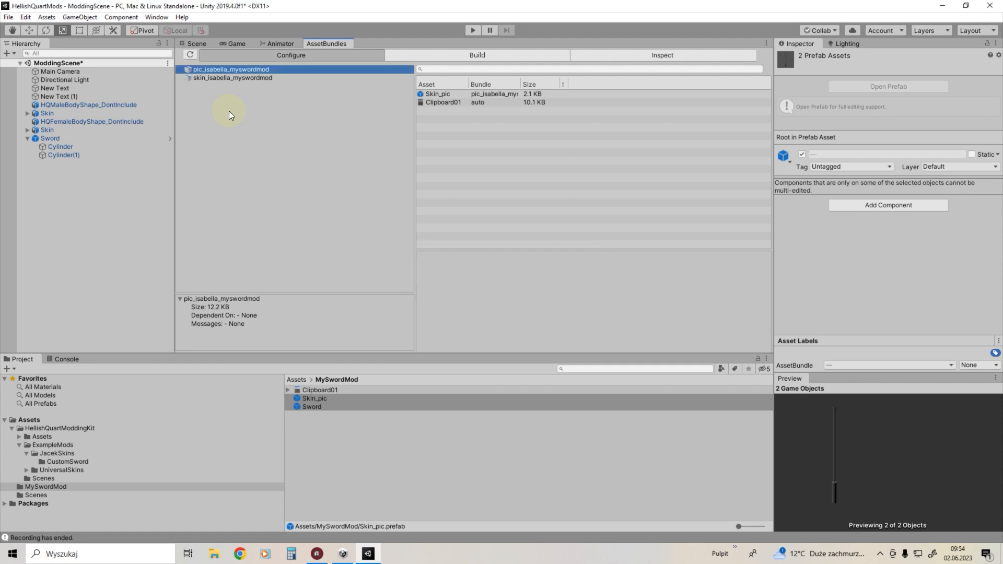
{"action": "left_click", "coordinate": [236, 76]}
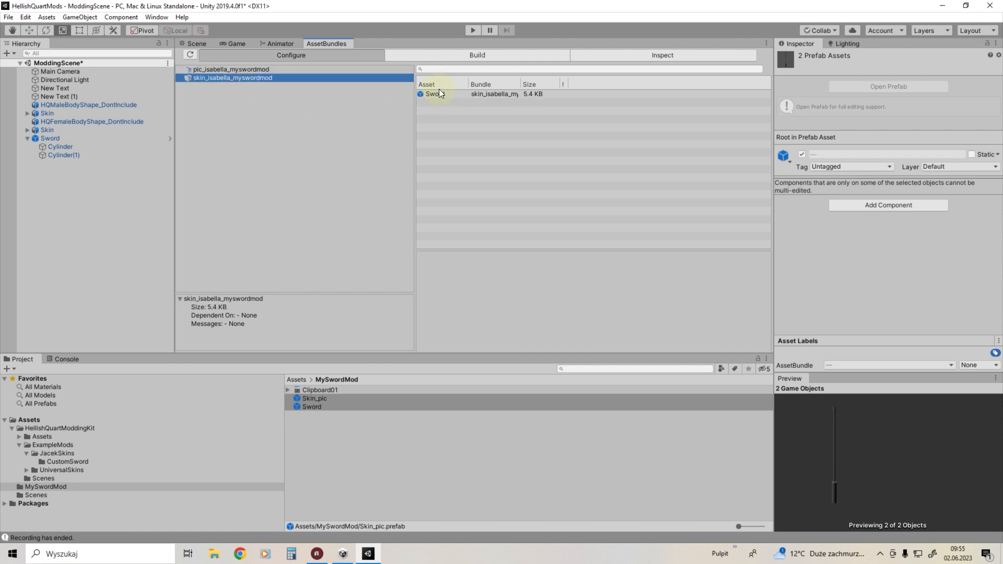
Check the contents of the pic_isabella_myswordmod bundle and build the asset bundles for Standalone Windows 64.
{"action": "left_click", "coordinate": [233, 70]}
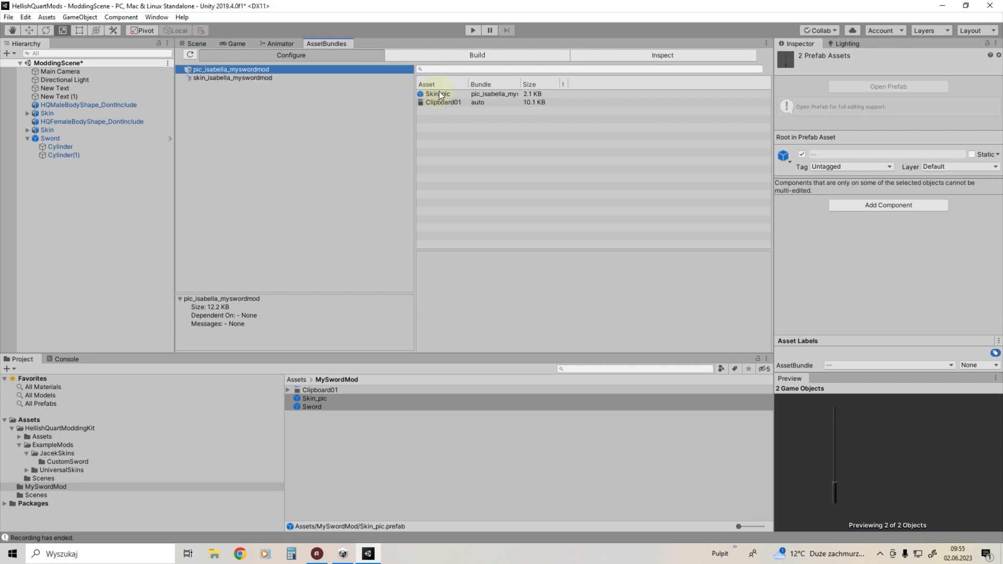
{"action": "left_click", "coordinate": [283, 160]}
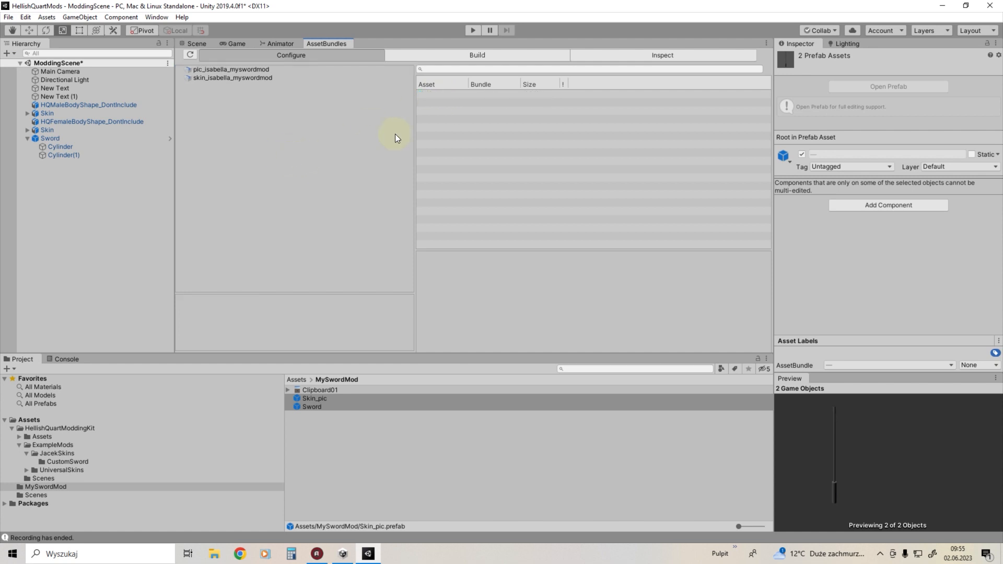
{"action": "left_click", "coordinate": [477, 57]}
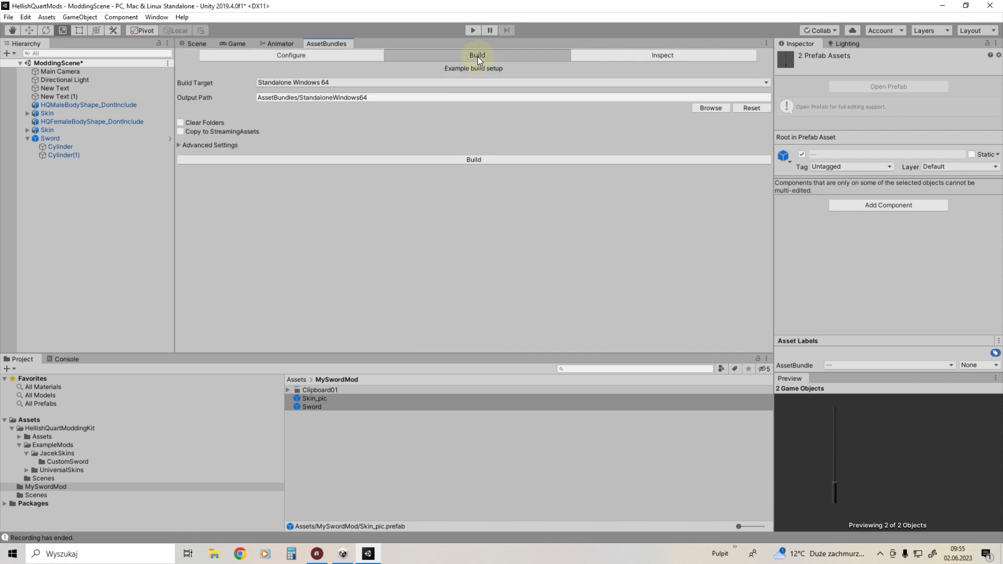
{"action": "left_click", "coordinate": [477, 159]}
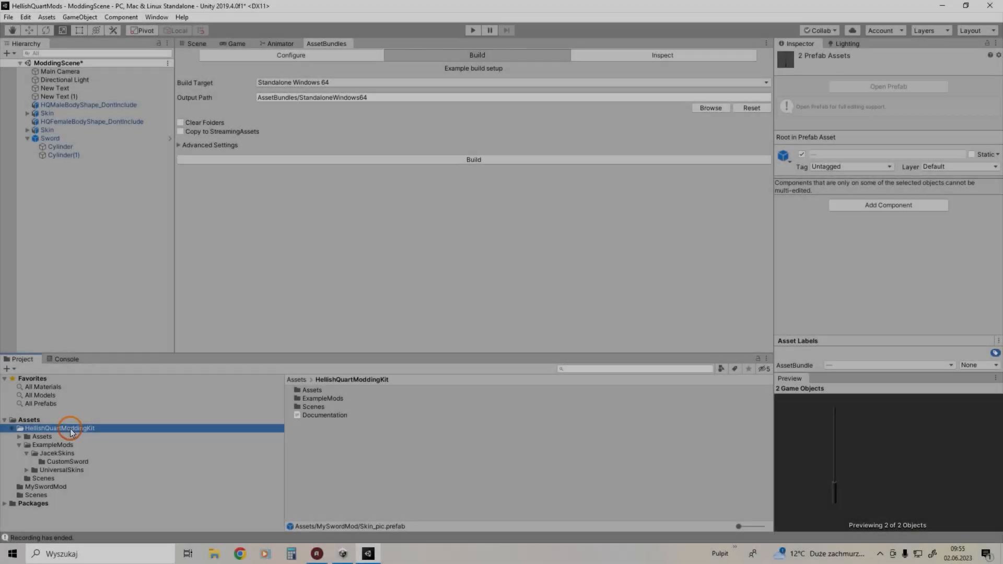
Show the HellishQuartModdingKit folder in File Explorer and go to the project's AssetBundles/StandaloneWindows64 output folder.
{"action": "right_click", "coordinate": [70, 429]}
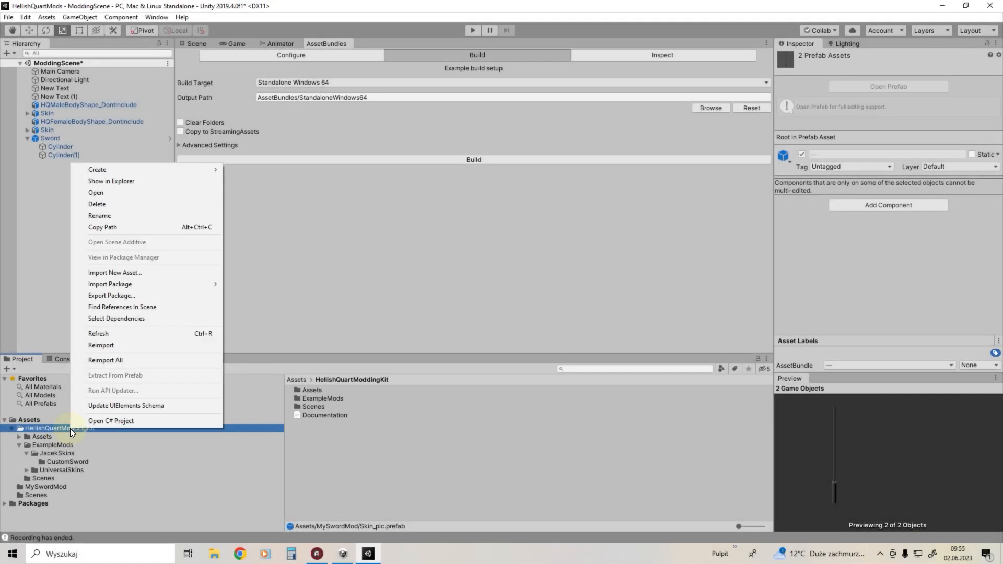
{"action": "left_click", "coordinate": [152, 185]}
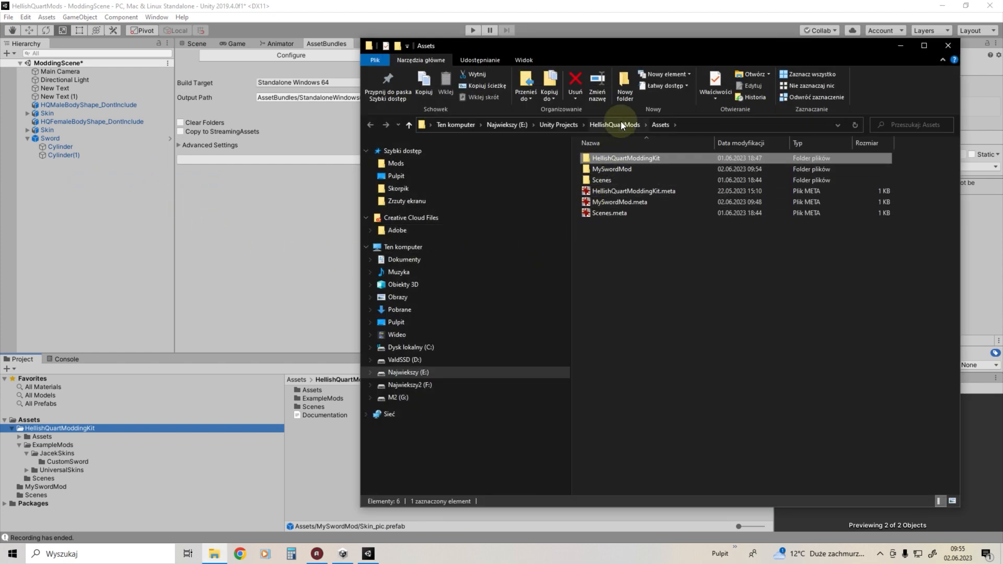
{"action": "left_click", "coordinate": [621, 125]}
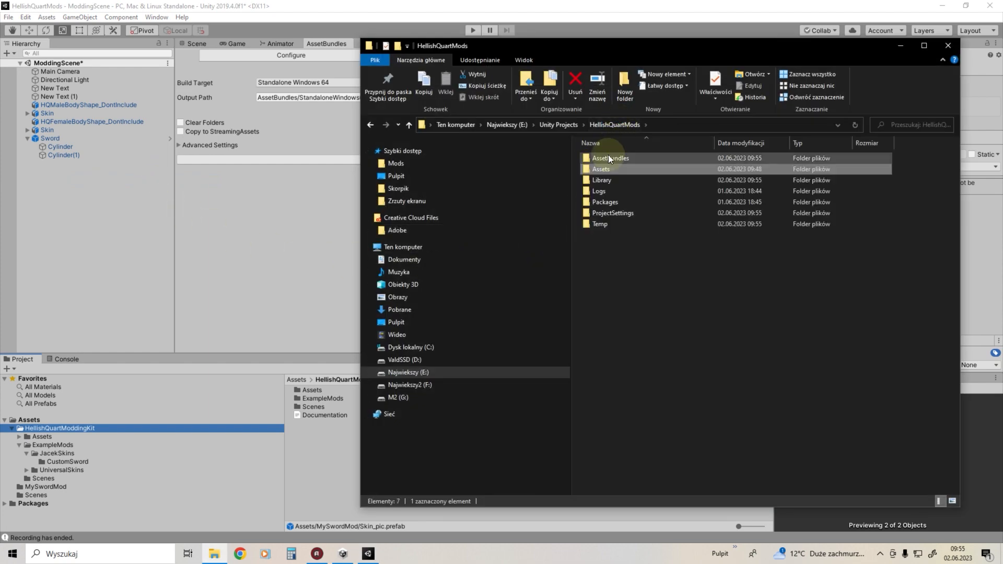
{"action": "double_click", "coordinate": [608, 156]}
{"action": "double_click", "coordinate": [609, 156]}
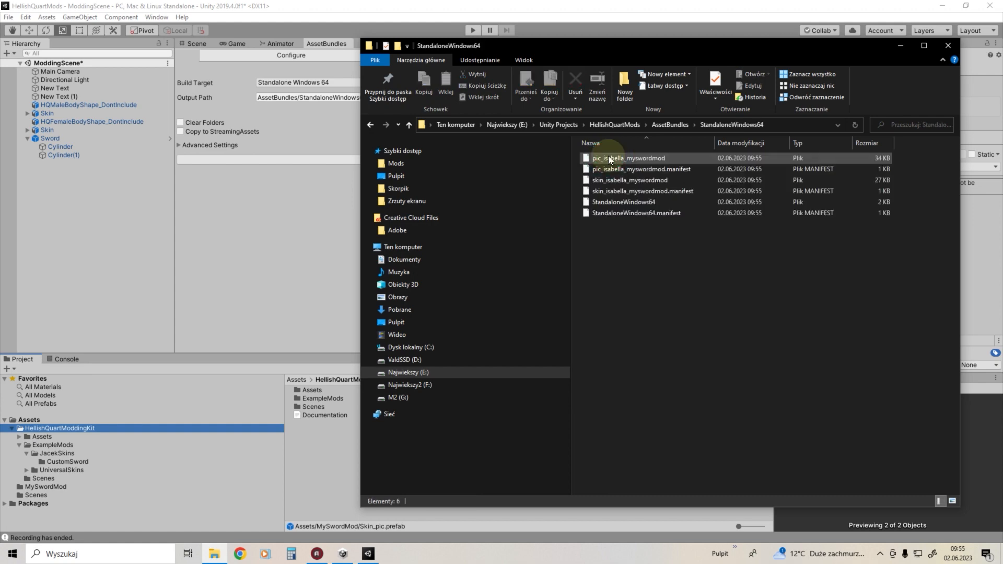
Select the built pic_isabella_myswordmod bundle file together with its manifest.
{"action": "left_click", "coordinate": [618, 158]}
{"action": "left_click", "coordinate": [618, 169], "text": "shift"}
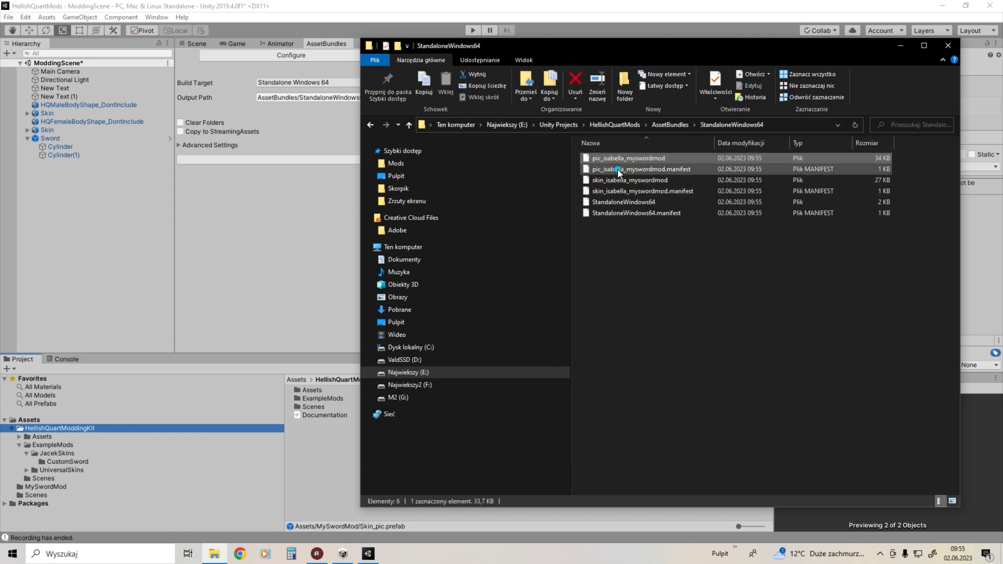